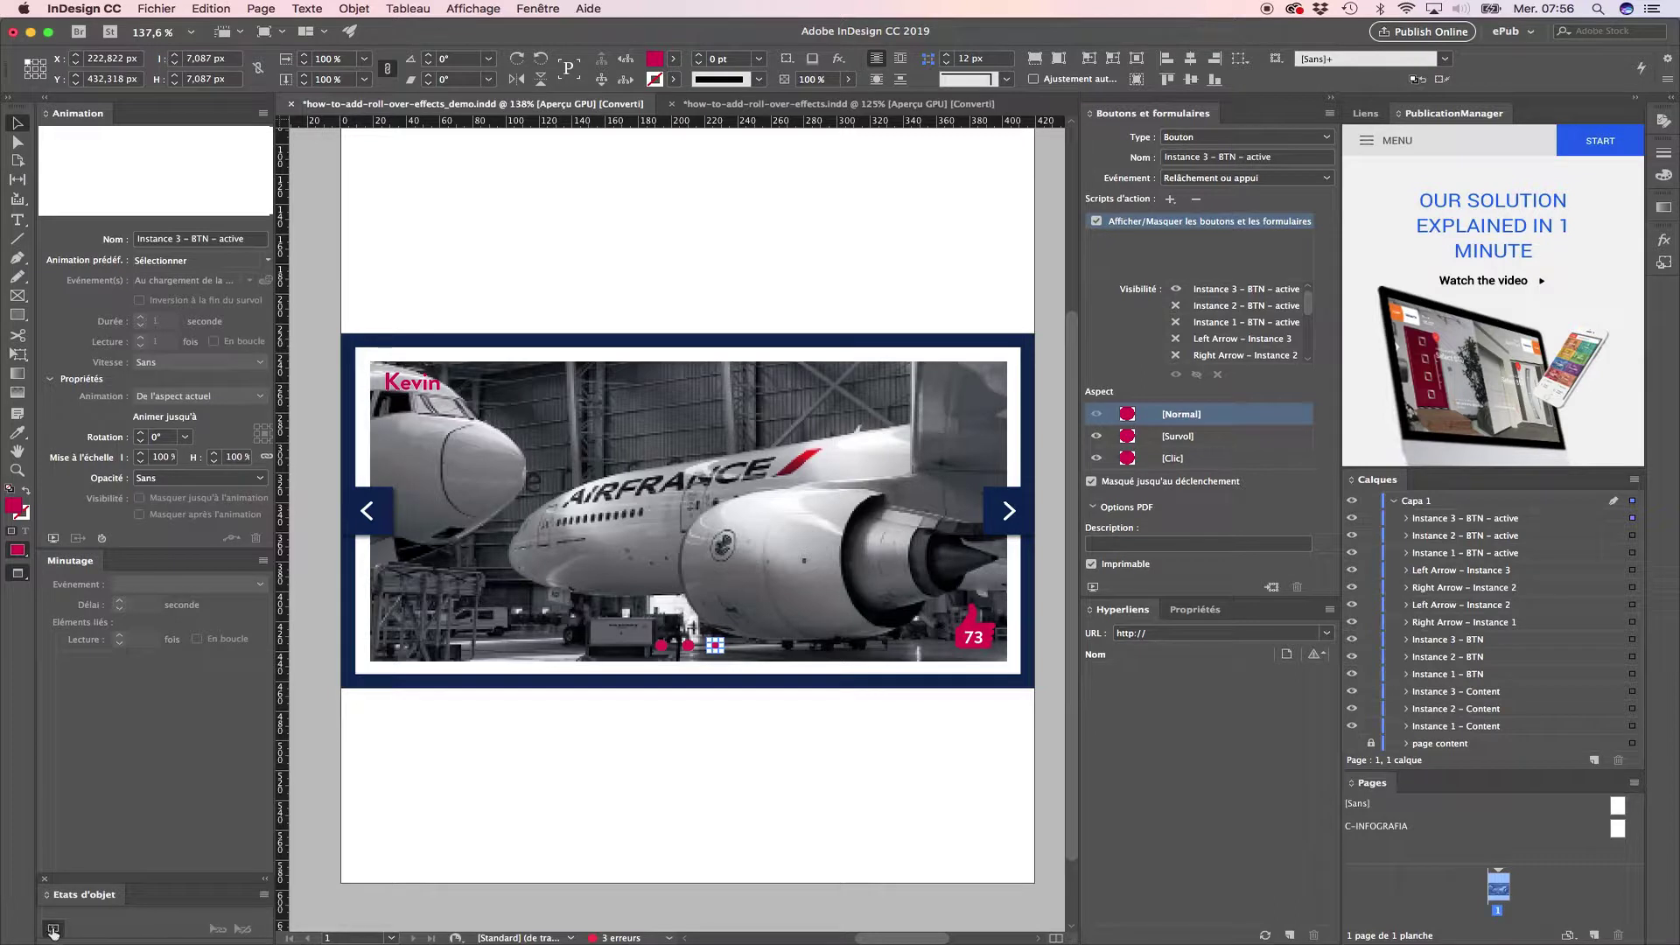
Step: Preview the demo document's EPUB interactivity, close the preview, and switch to how-to-add-roll-over-effects.indd
left_click(53, 929)
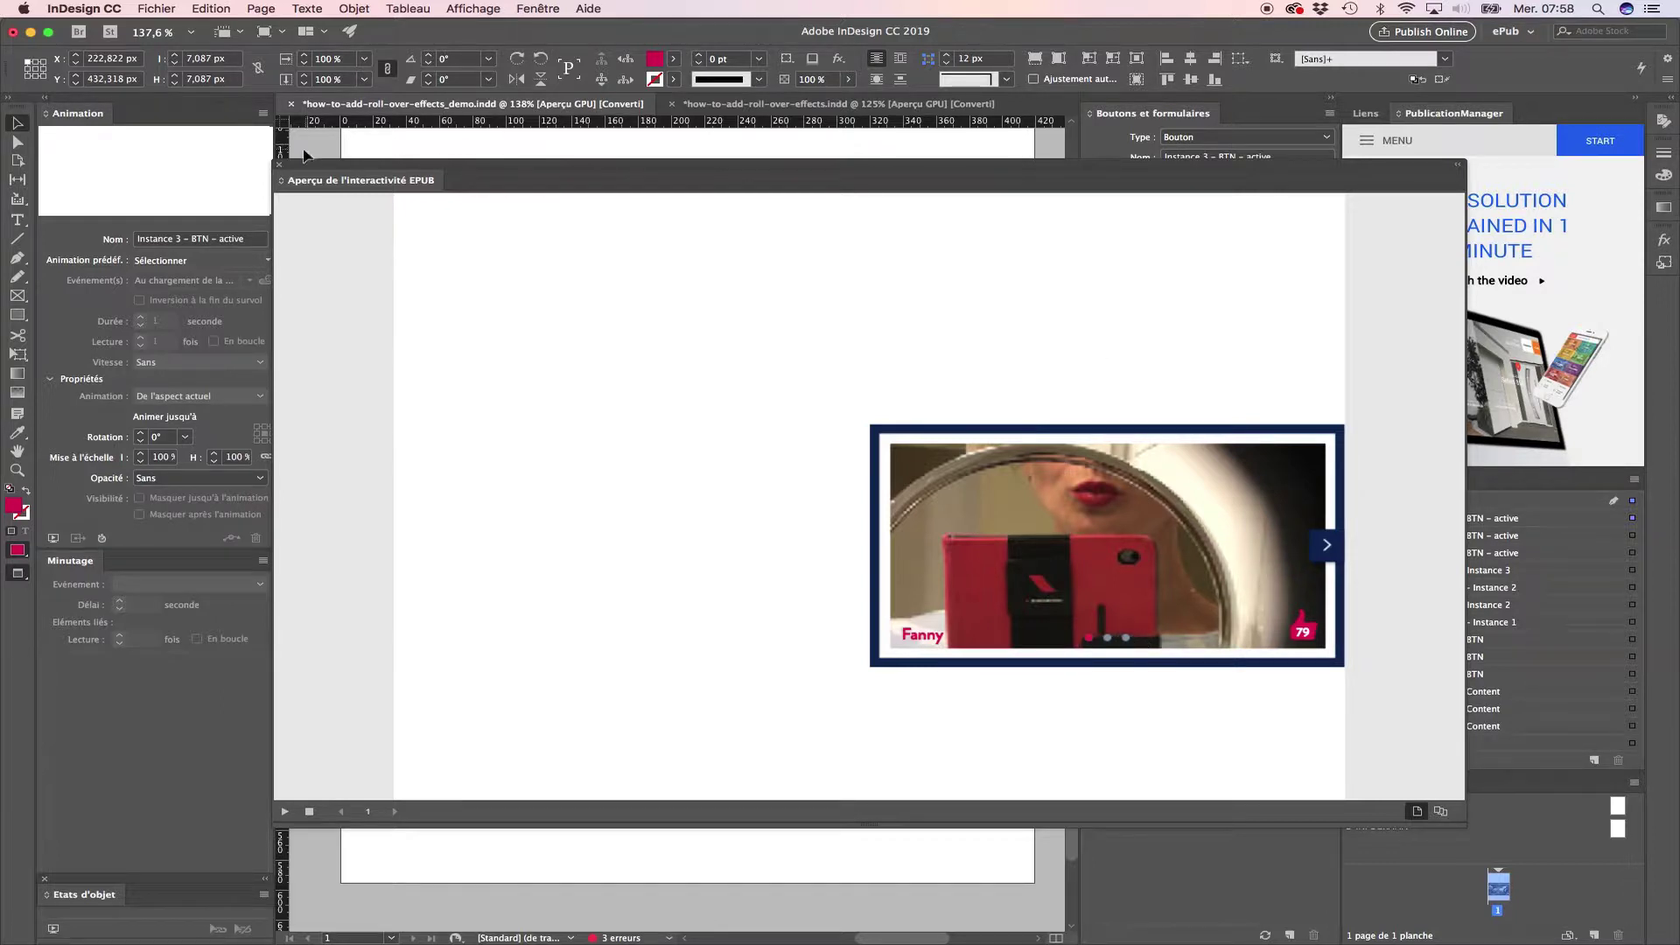
left_click(280, 164)
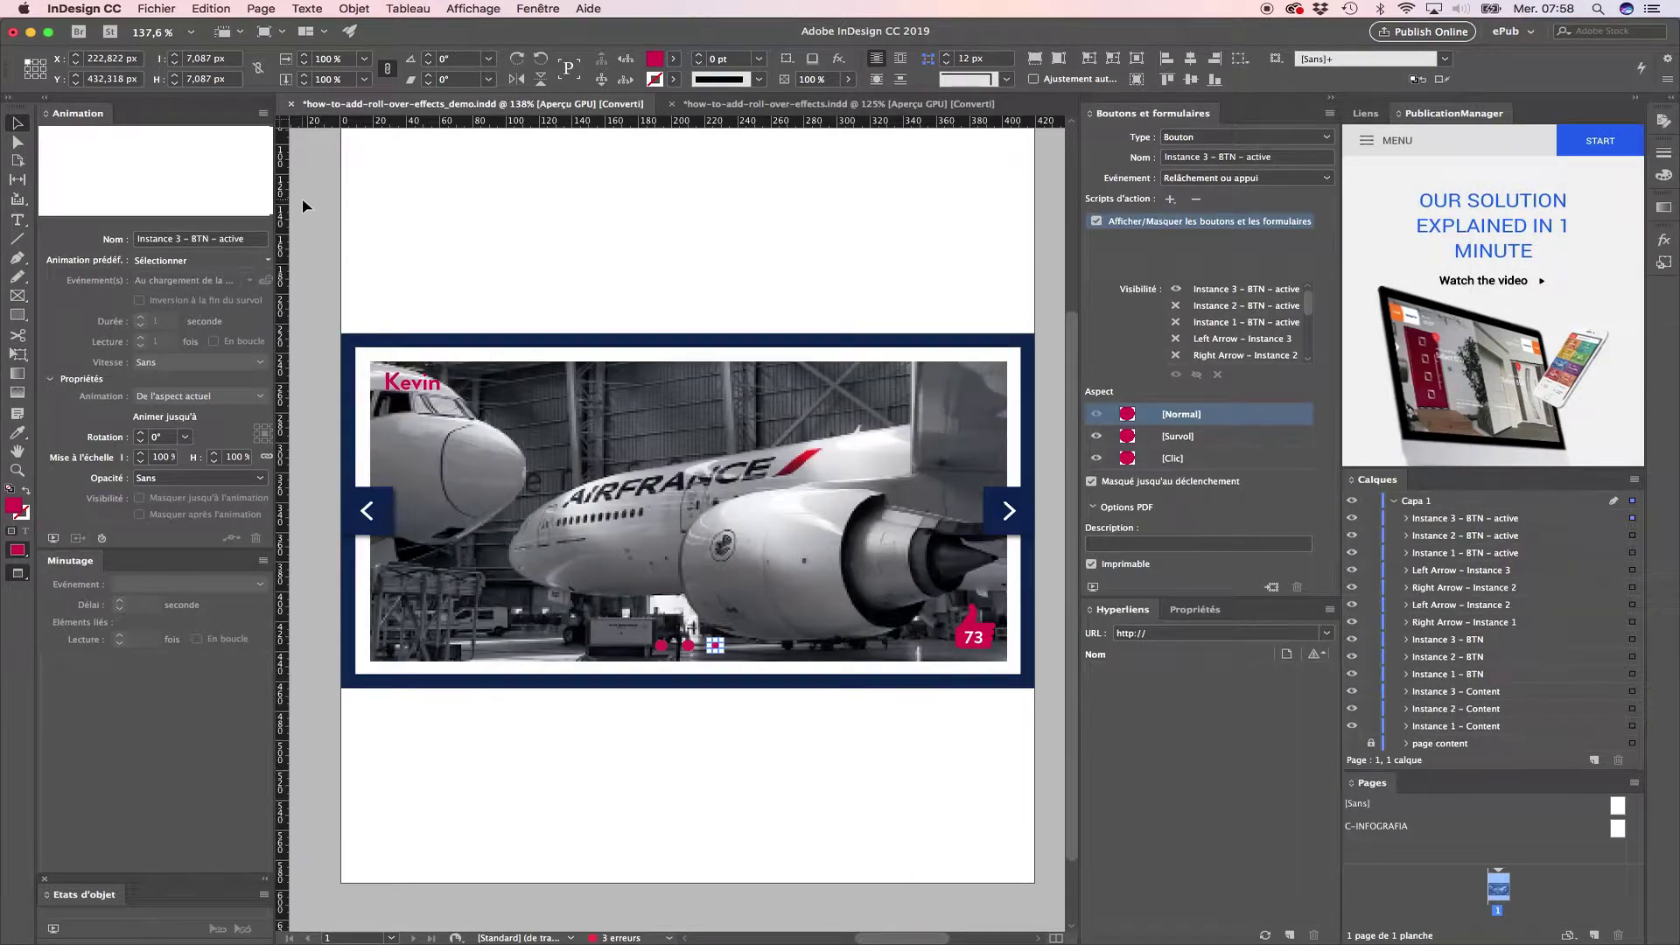
left_click(720, 104)
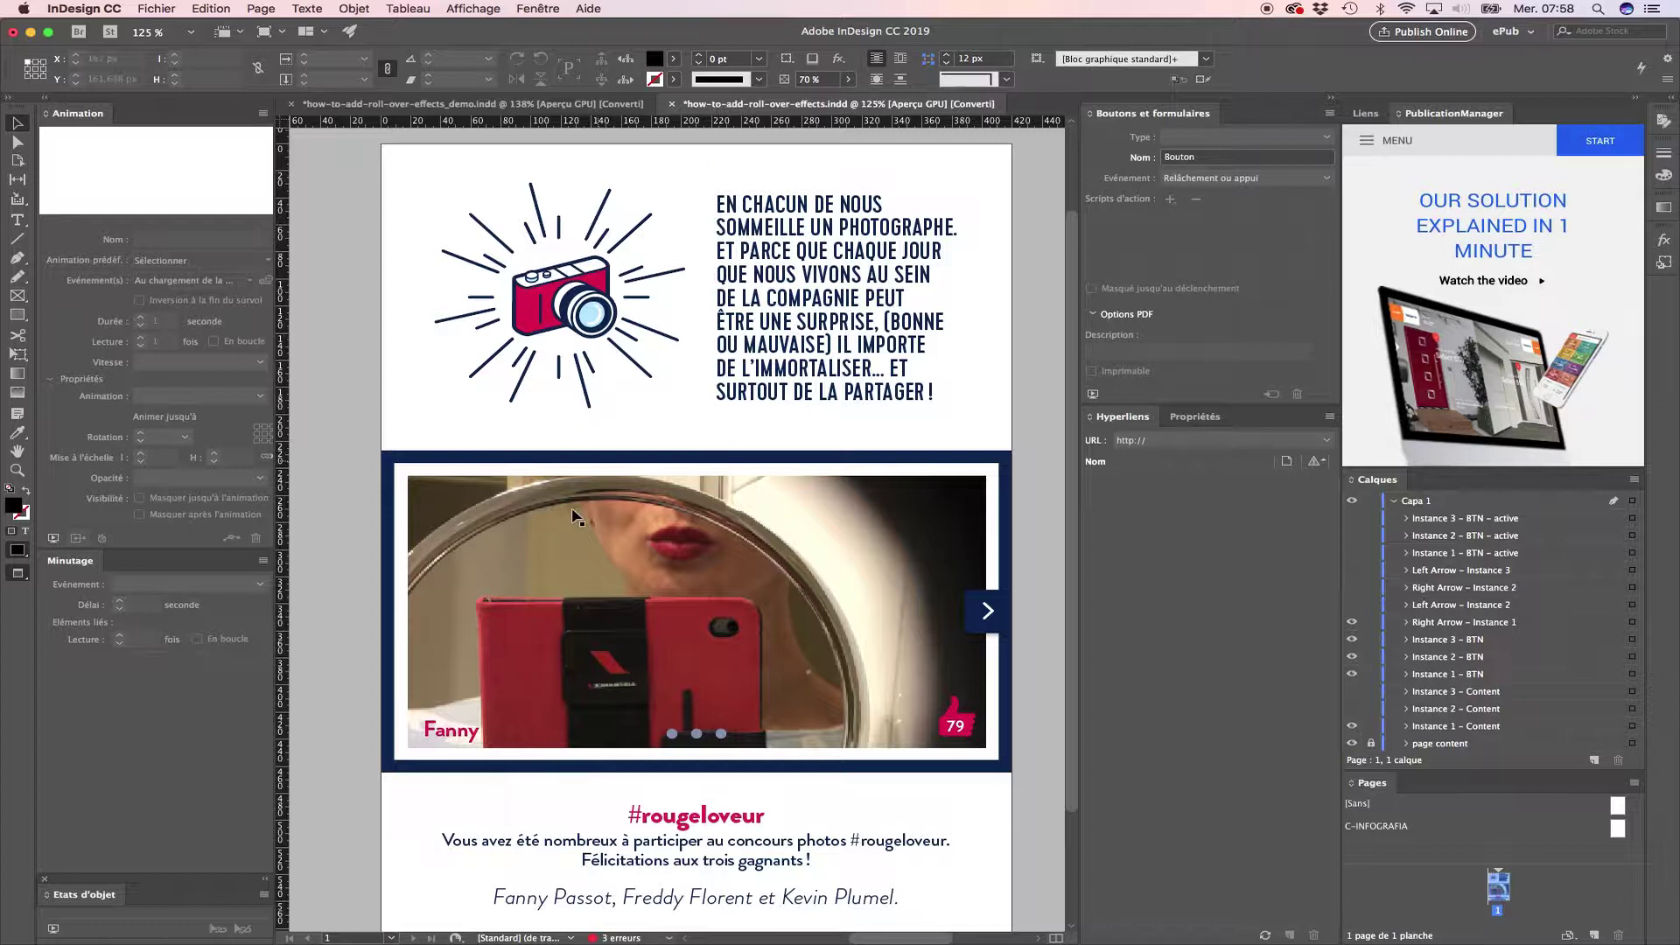
Step: Give the [Survol] state of the first dot button, Instance 1 – BTN, an AF_RED fill at 100% tint
left_click(672, 734)
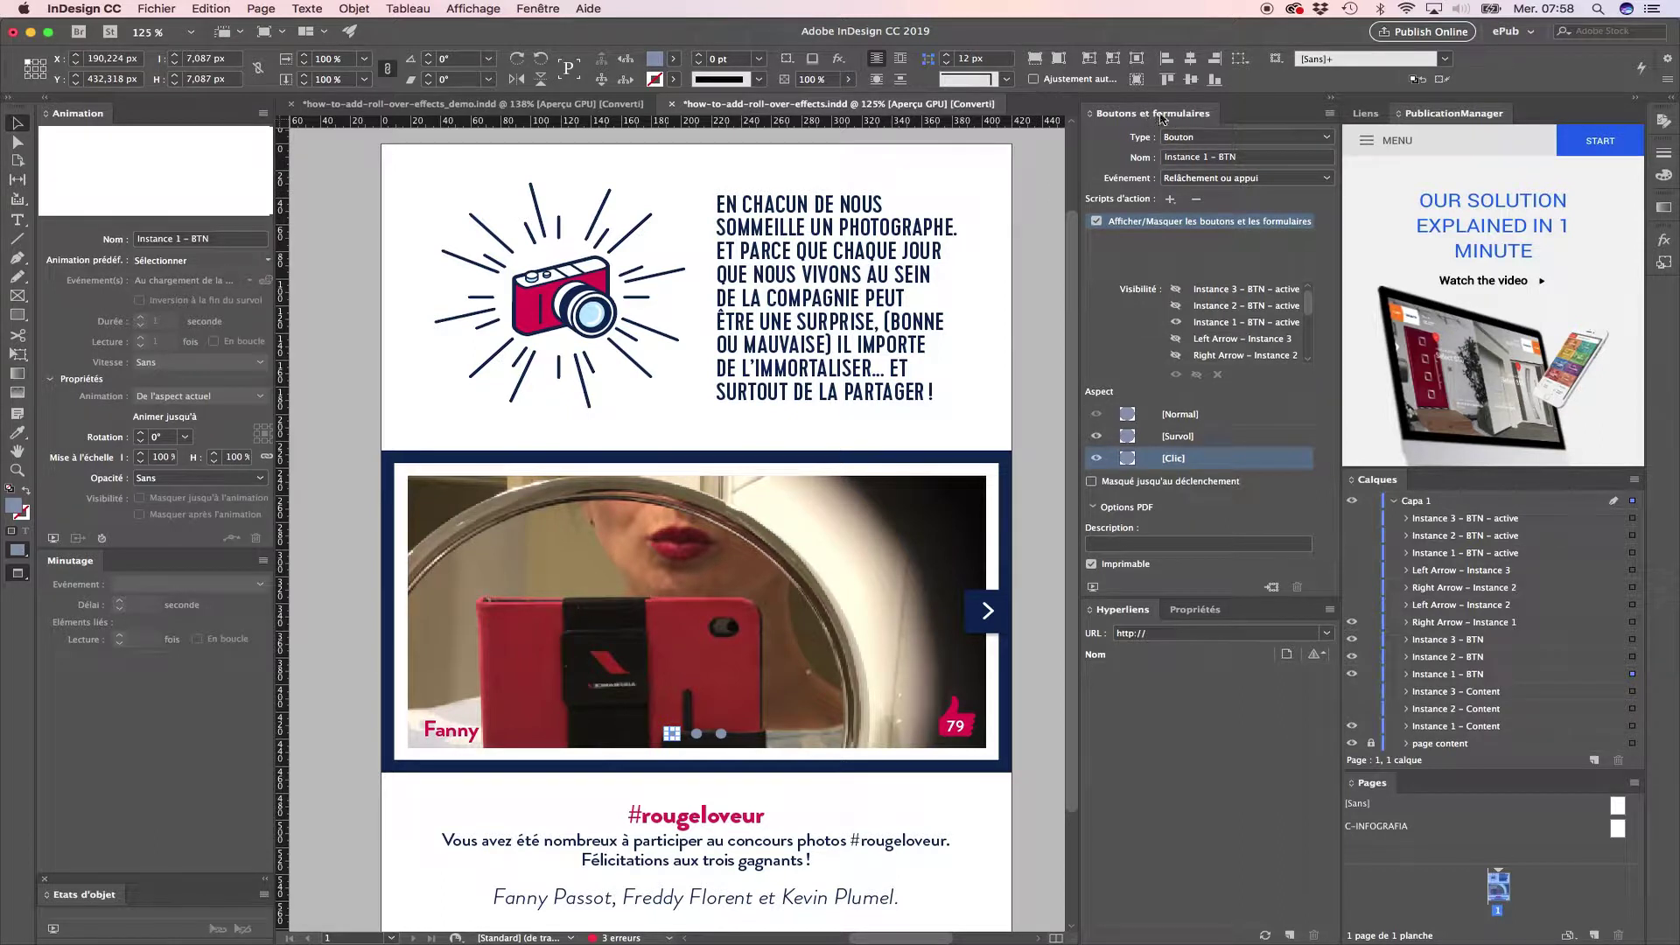
left_click(1181, 437)
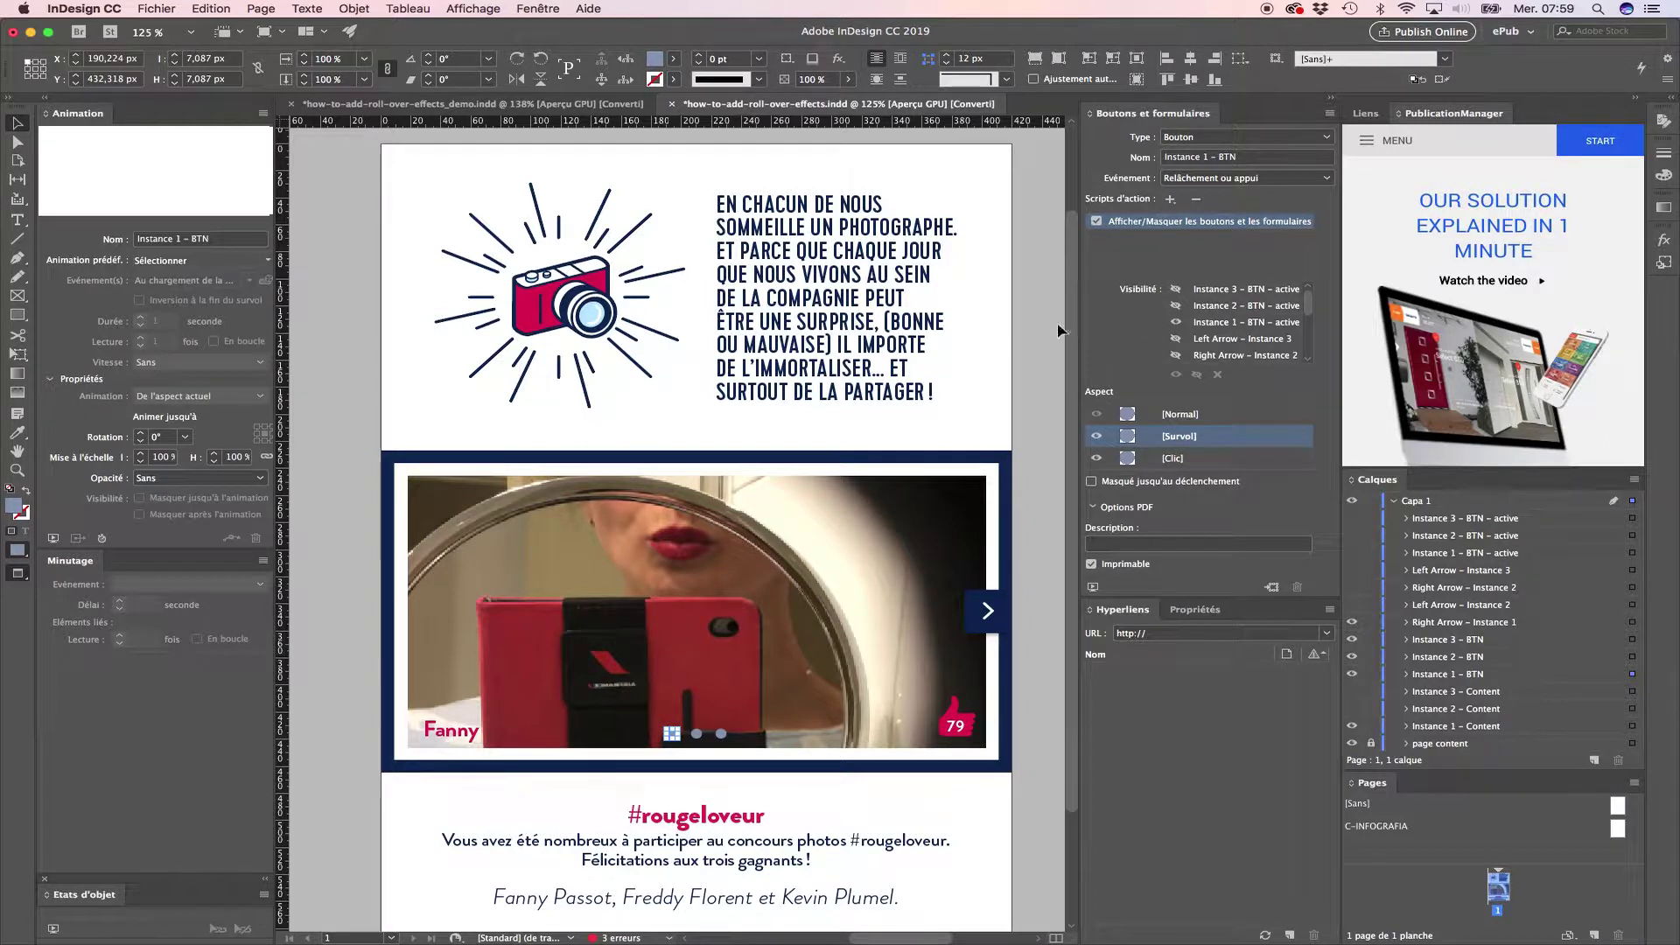
left_click(673, 61)
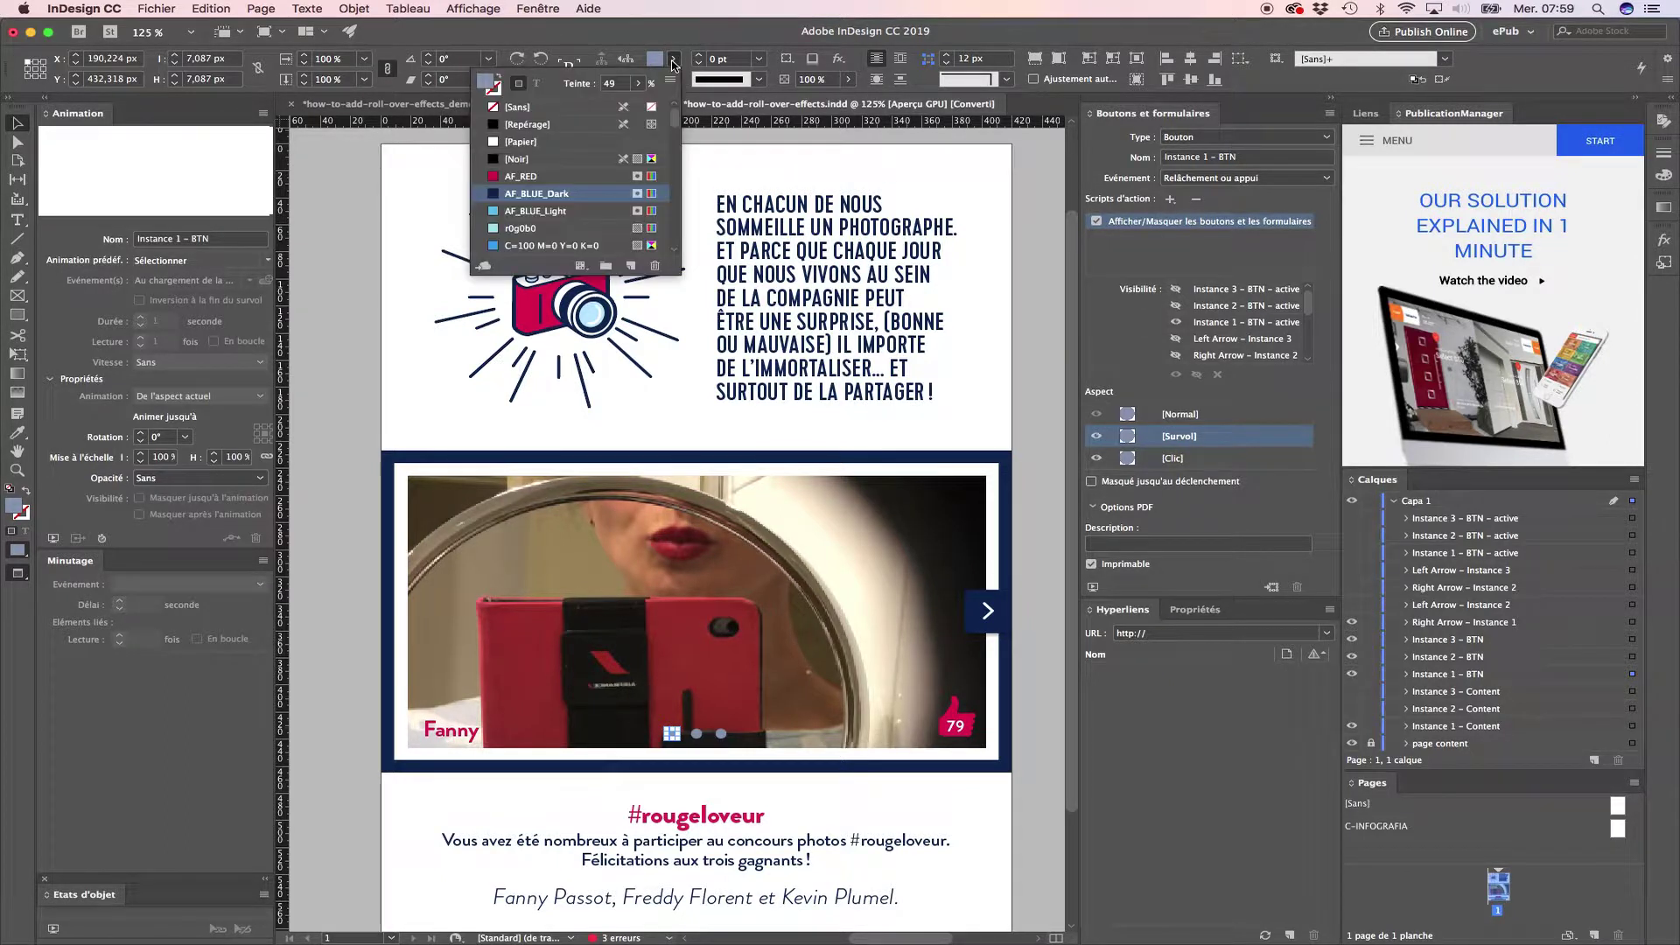
left_click(521, 176)
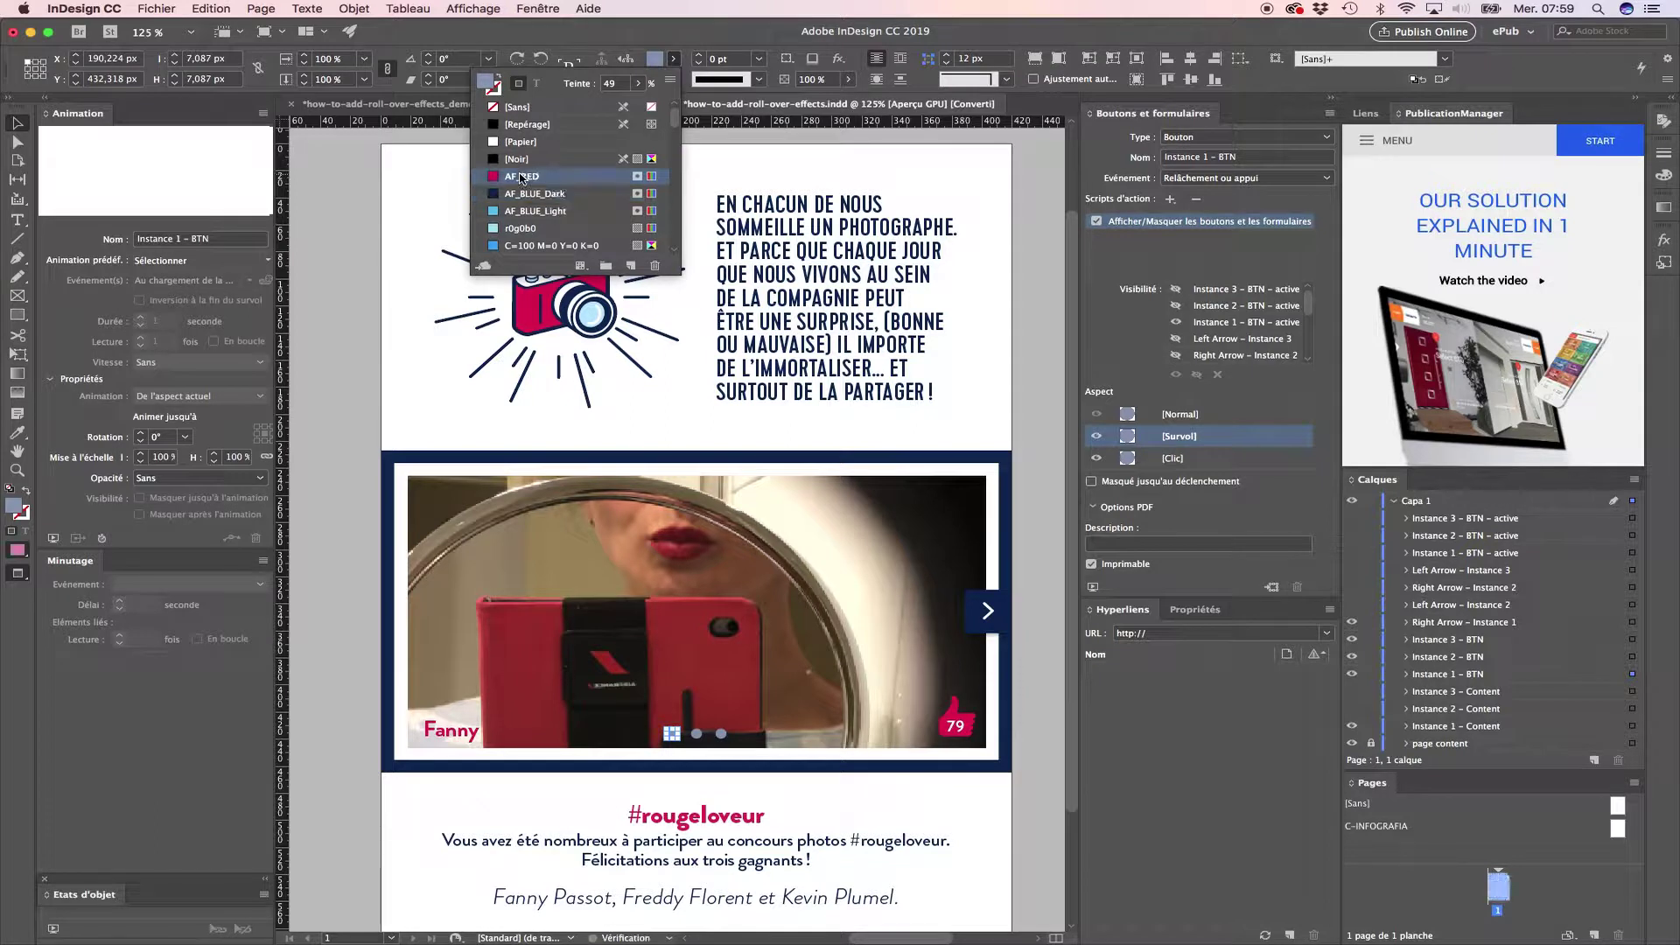
left_click(642, 85)
left_click_drag(596, 109, 652, 108)
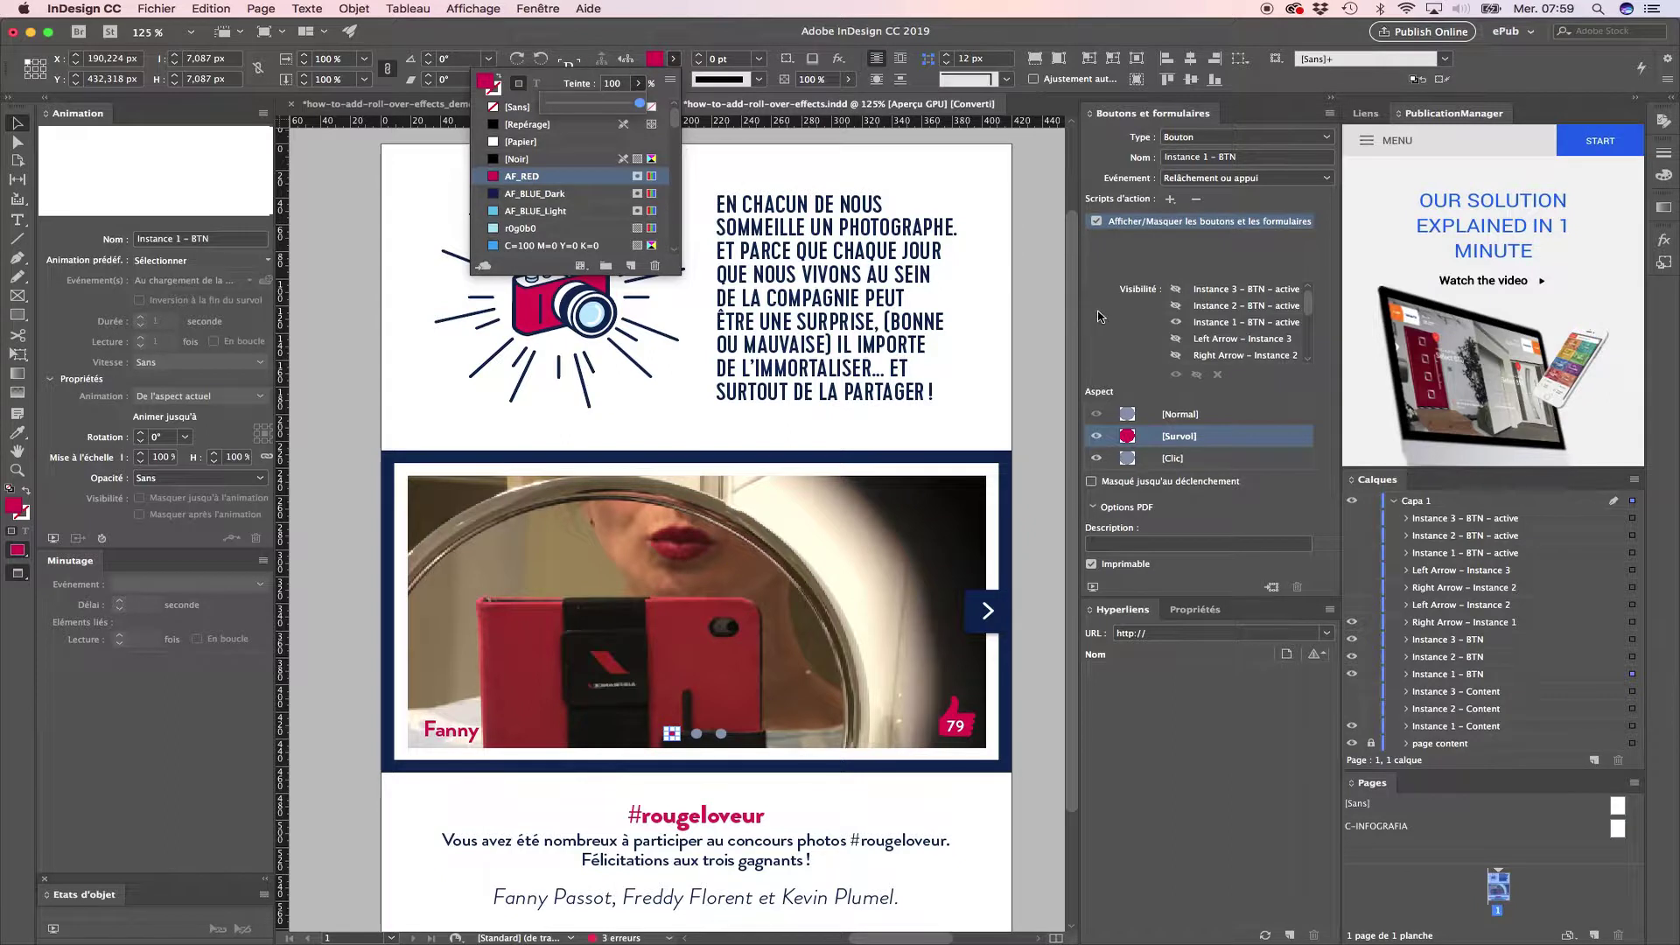
Step: Fill the [Survol] state of the middle dot button, Instance 2 – BTN, with AF_RED at full tint
left_click(698, 739)
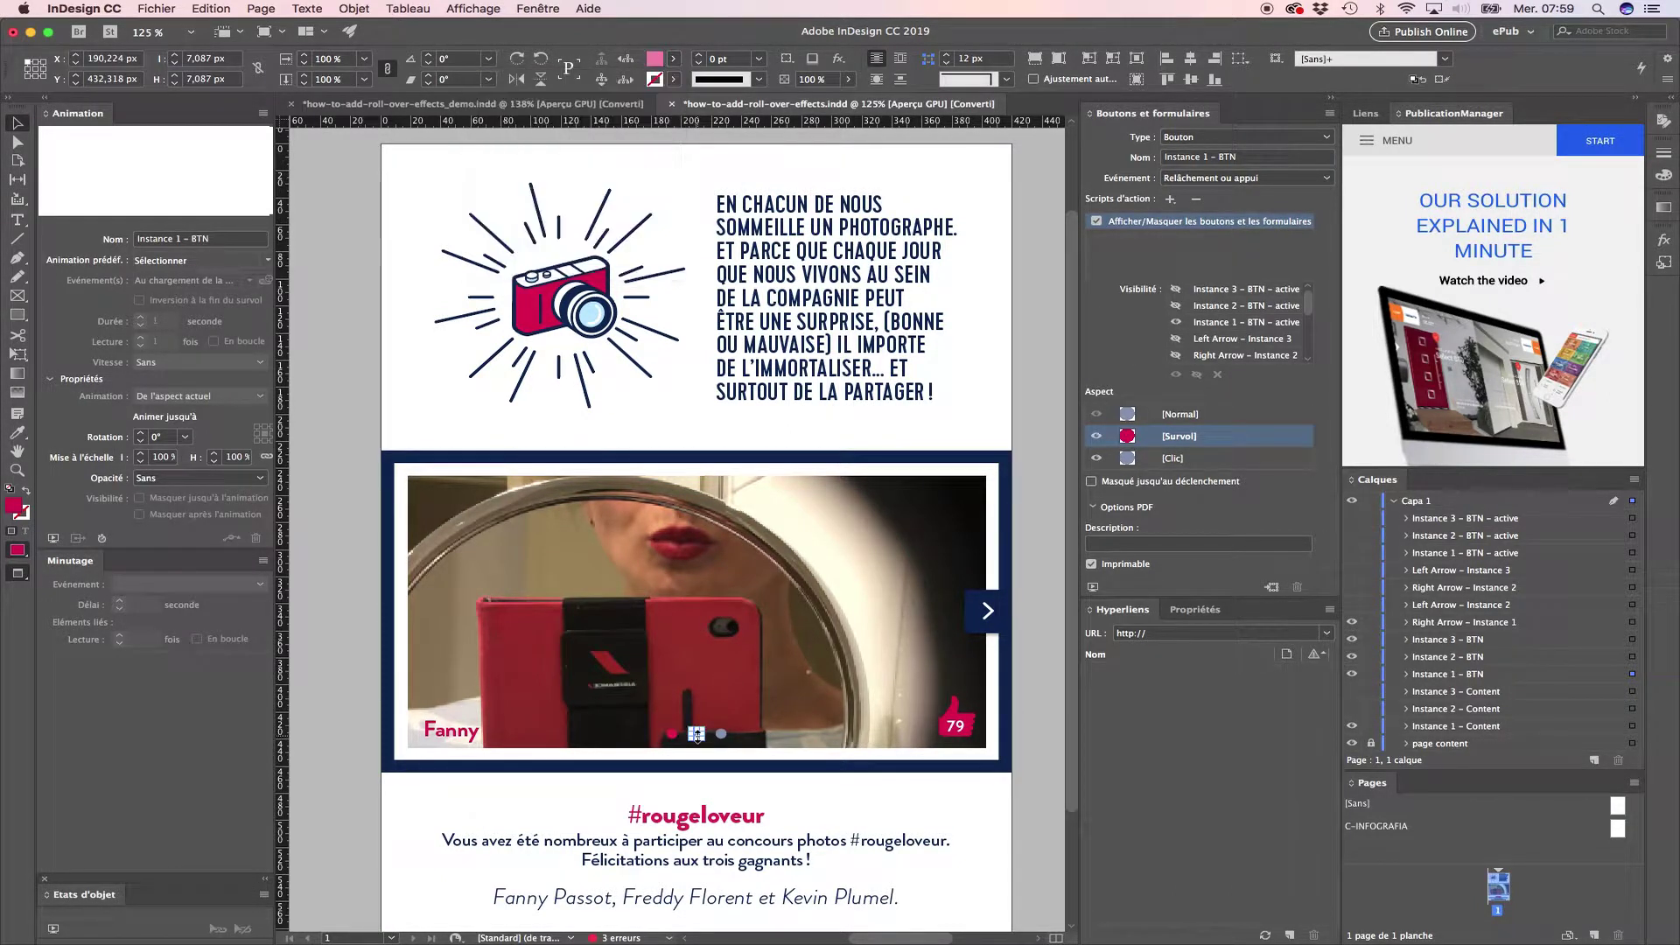
left_click(1128, 443)
left_click(673, 59)
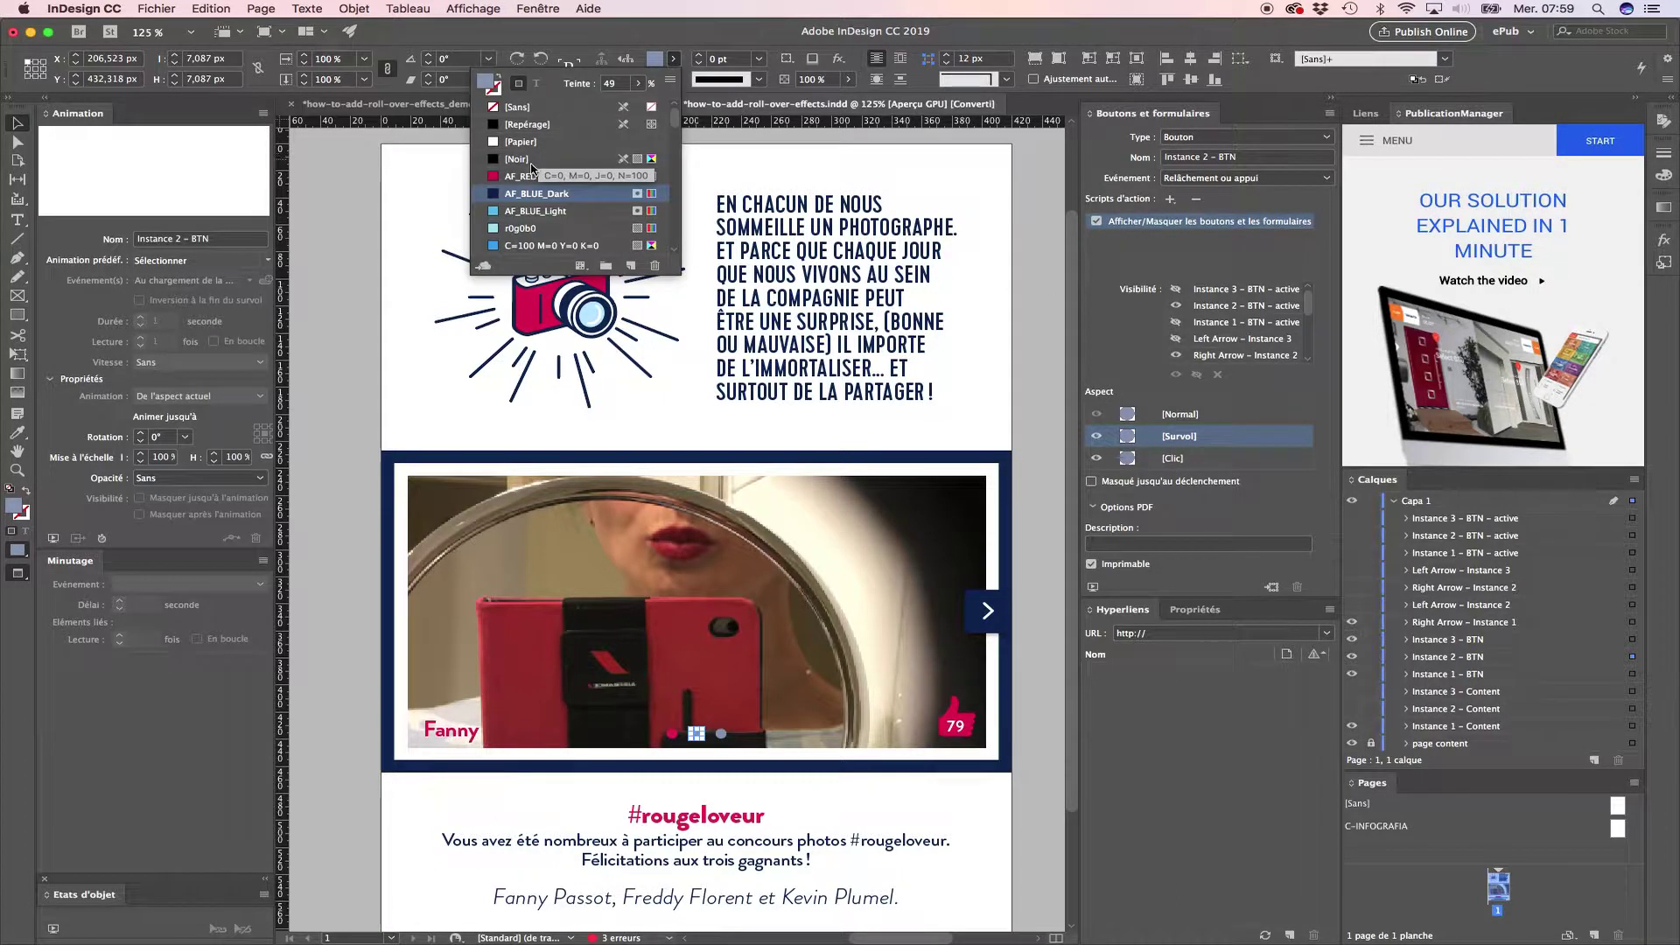
left_click(520, 176)
left_click(640, 84)
left_click_drag(595, 105, 643, 104)
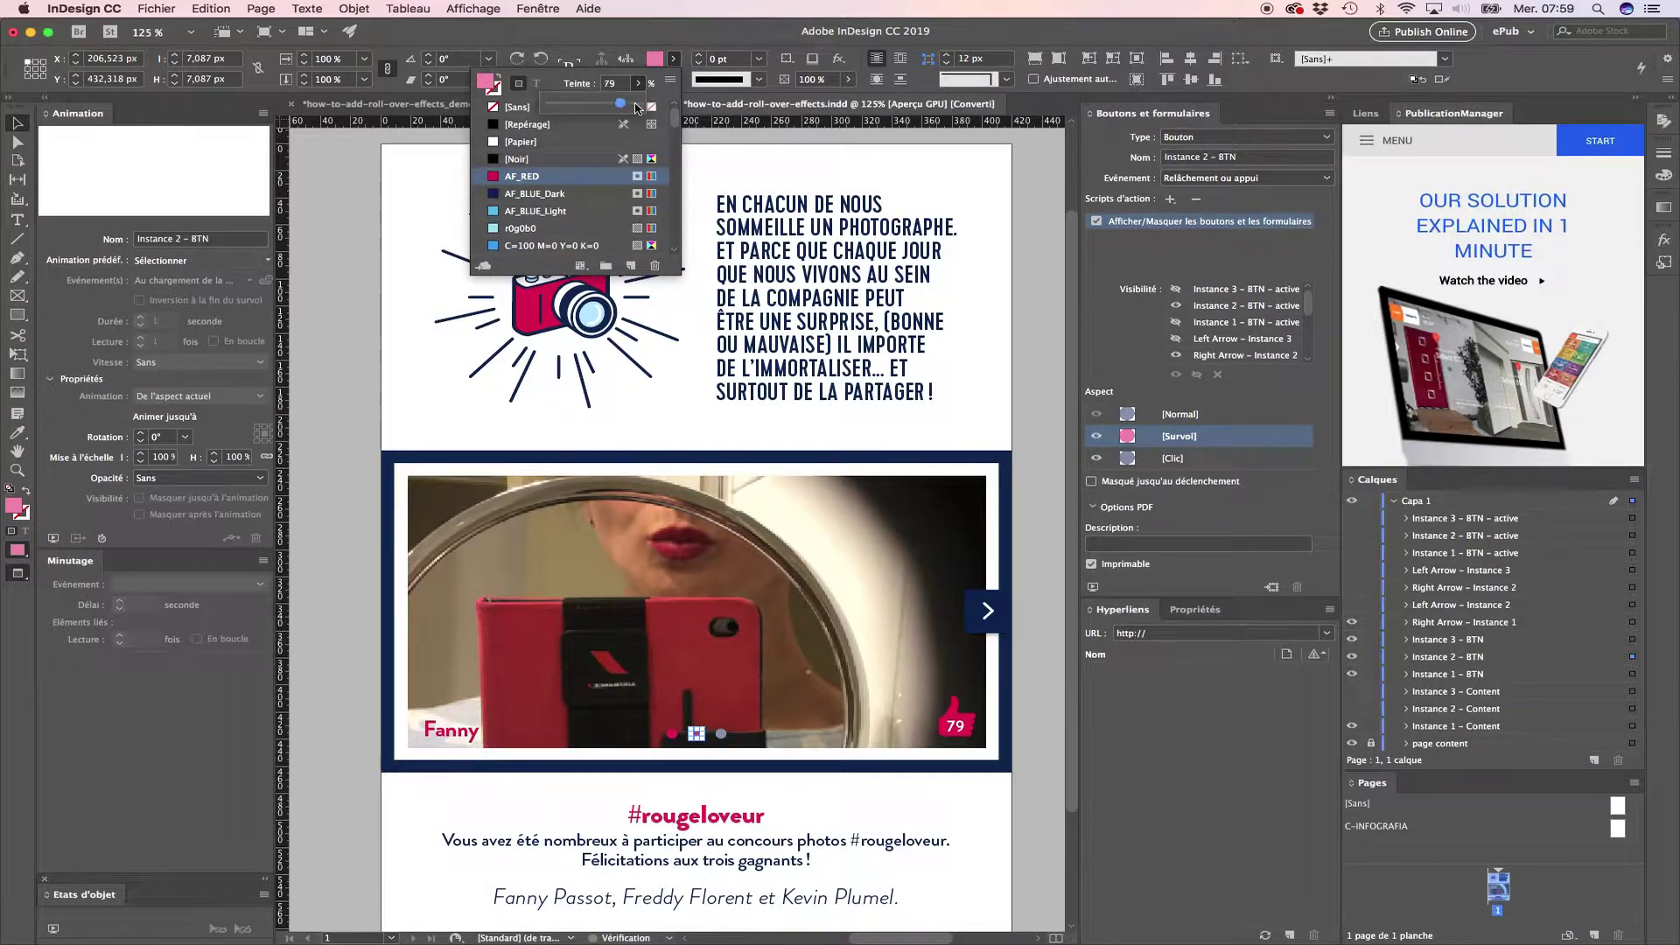
Step: Set the [Survol] state of the third dot button, Instance 3 – BTN, to an AF_RED fill with 100% tint
left_click(722, 734)
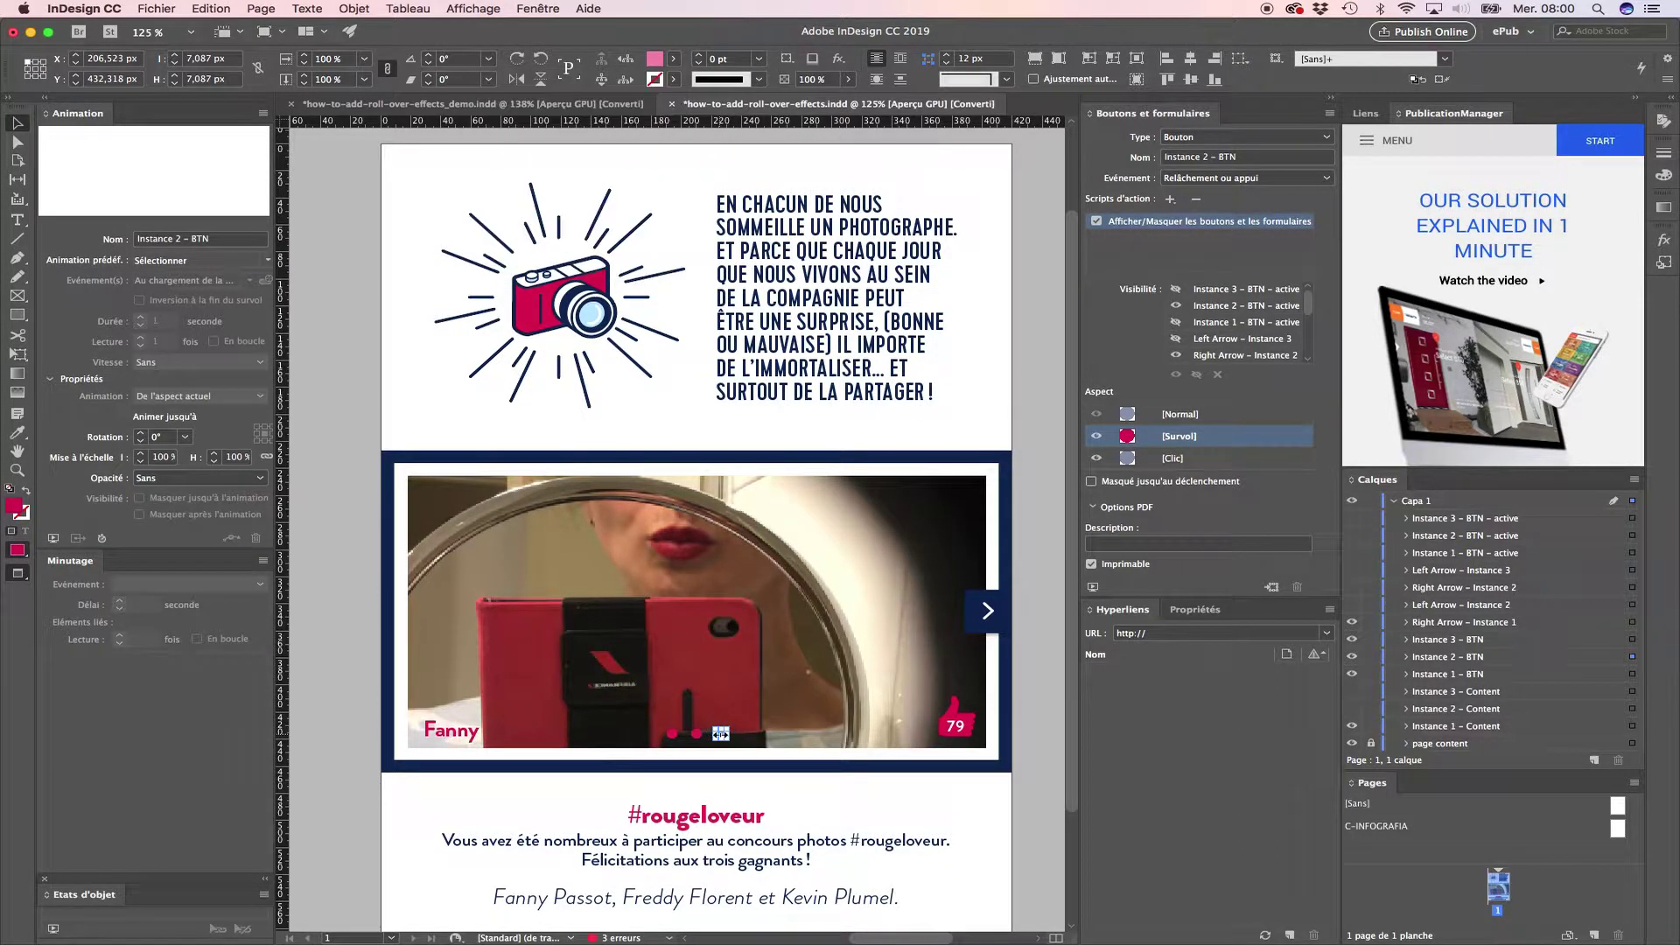
left_click(1128, 438)
left_click(674, 59)
left_click(535, 176)
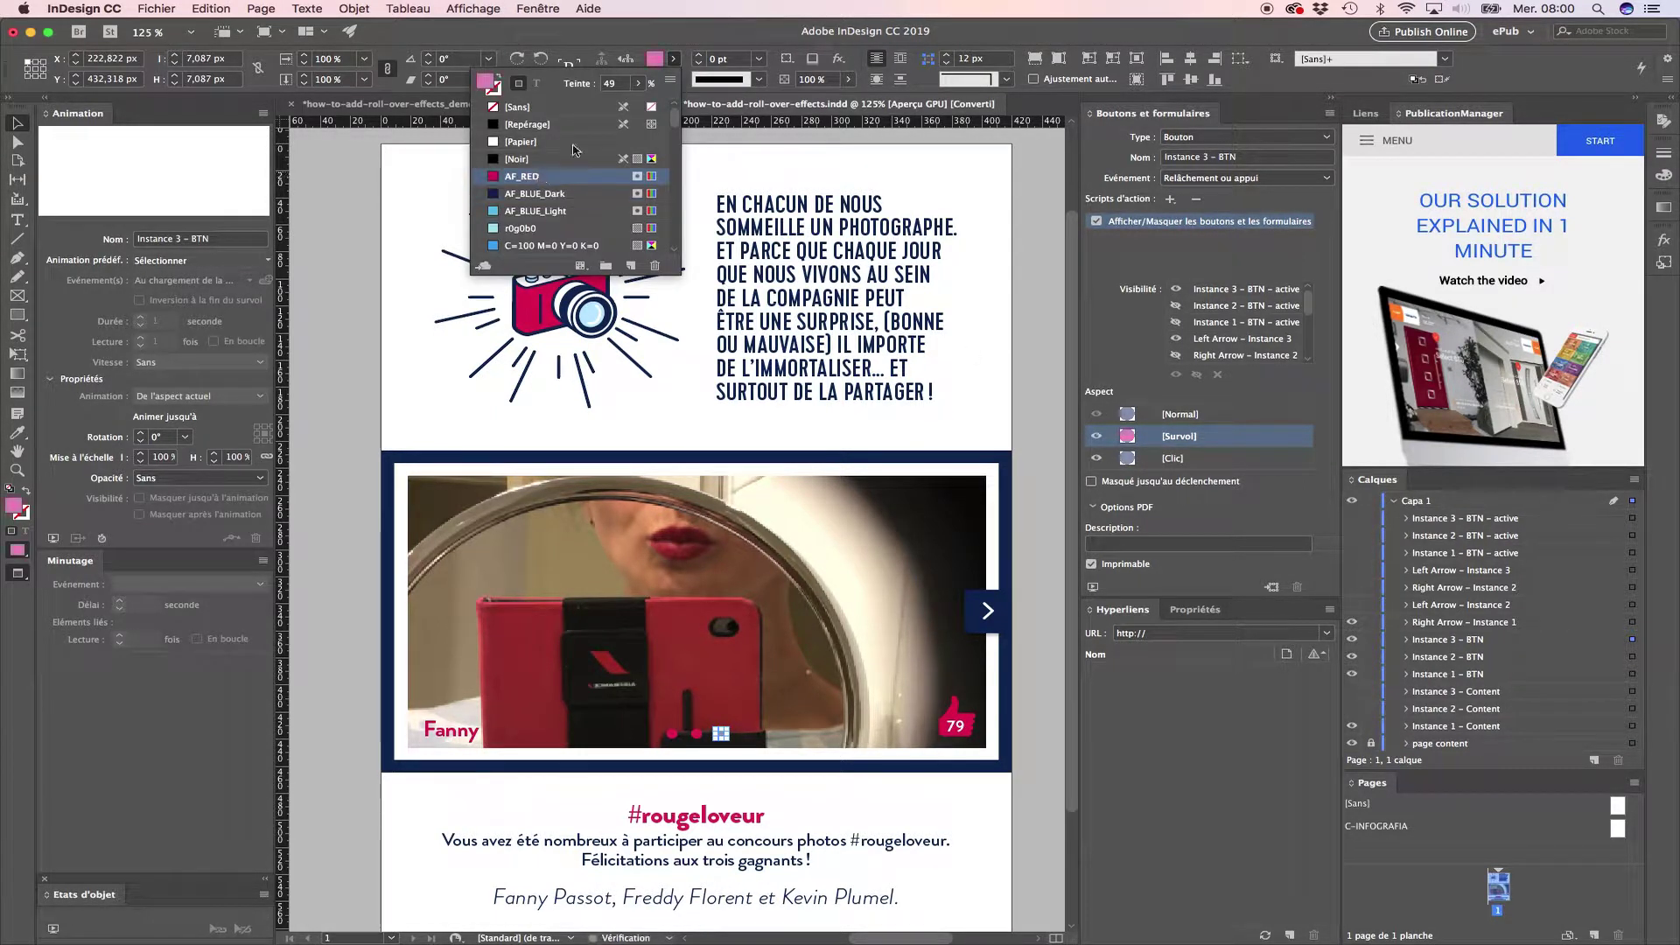
left_click(638, 83)
left_click_drag(594, 106, 657, 112)
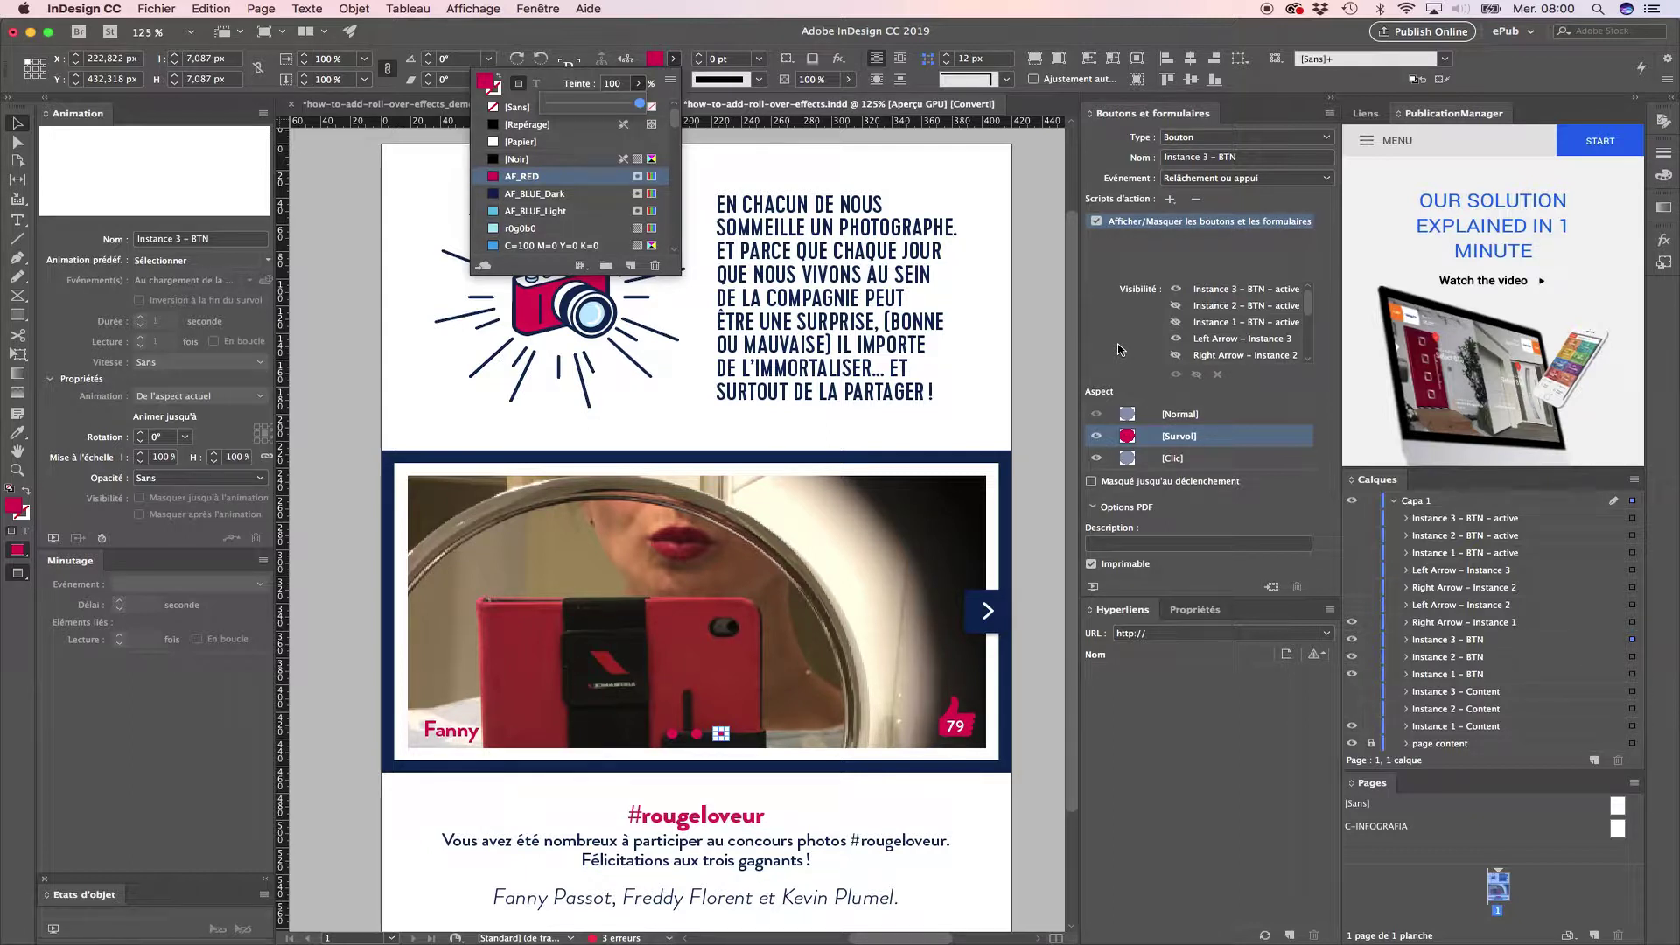
Step: Return all three dot buttons to their [Normal] state, and preview the EPUB rollover effect before closing the preview
left_click(1127, 416)
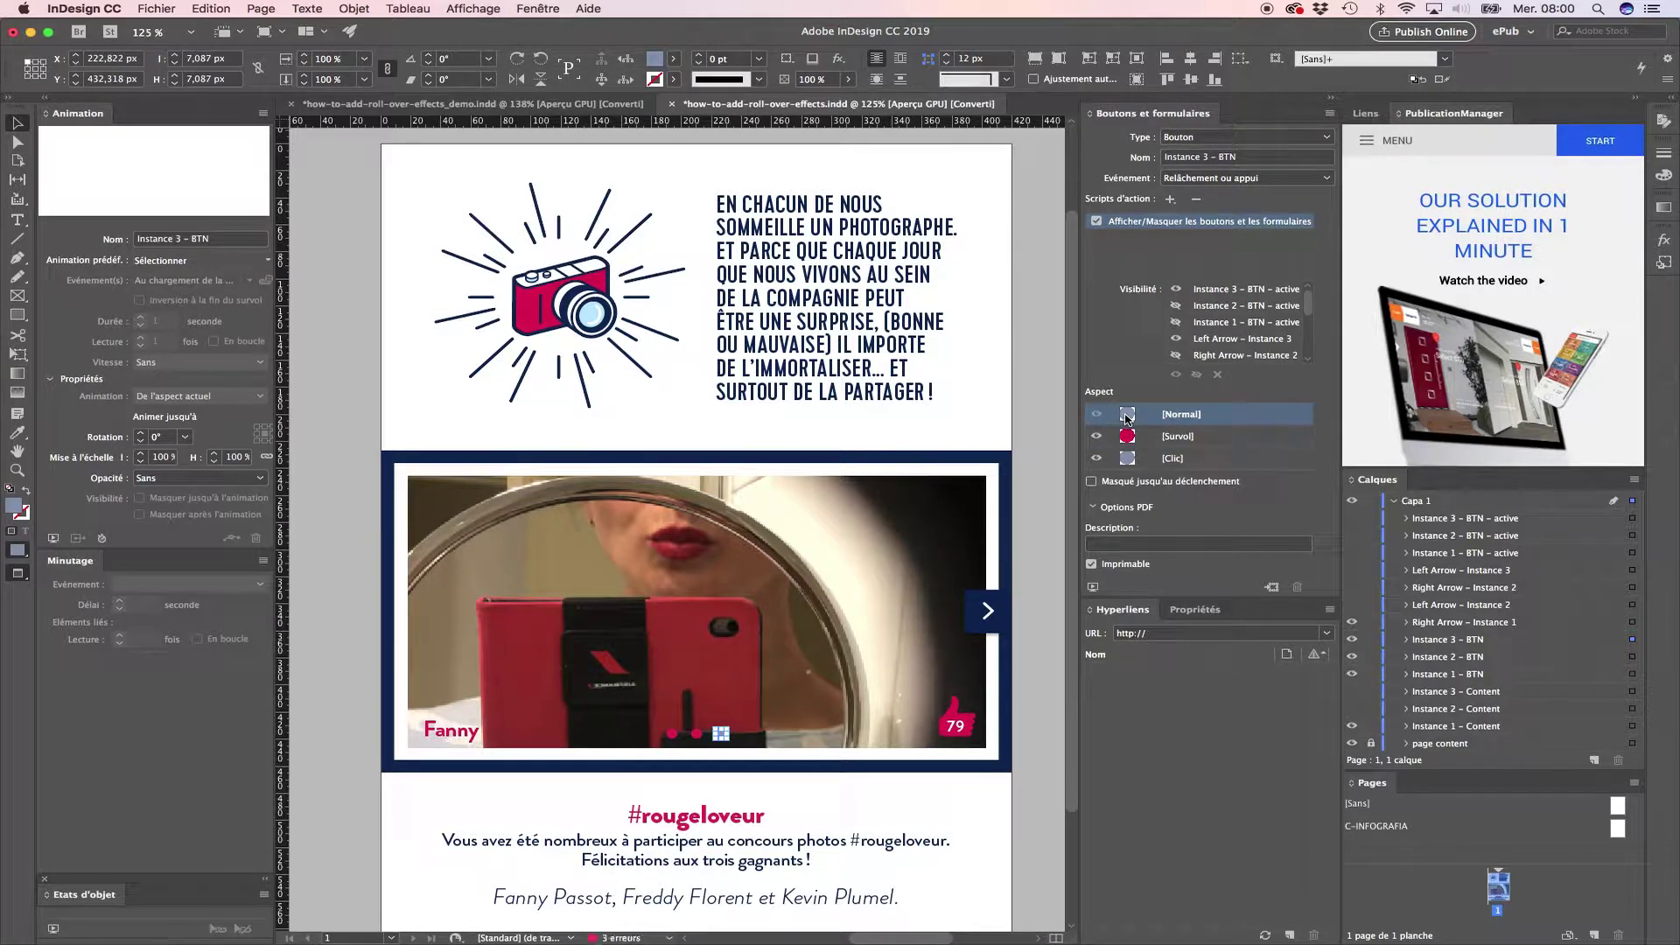
left_click(696, 734)
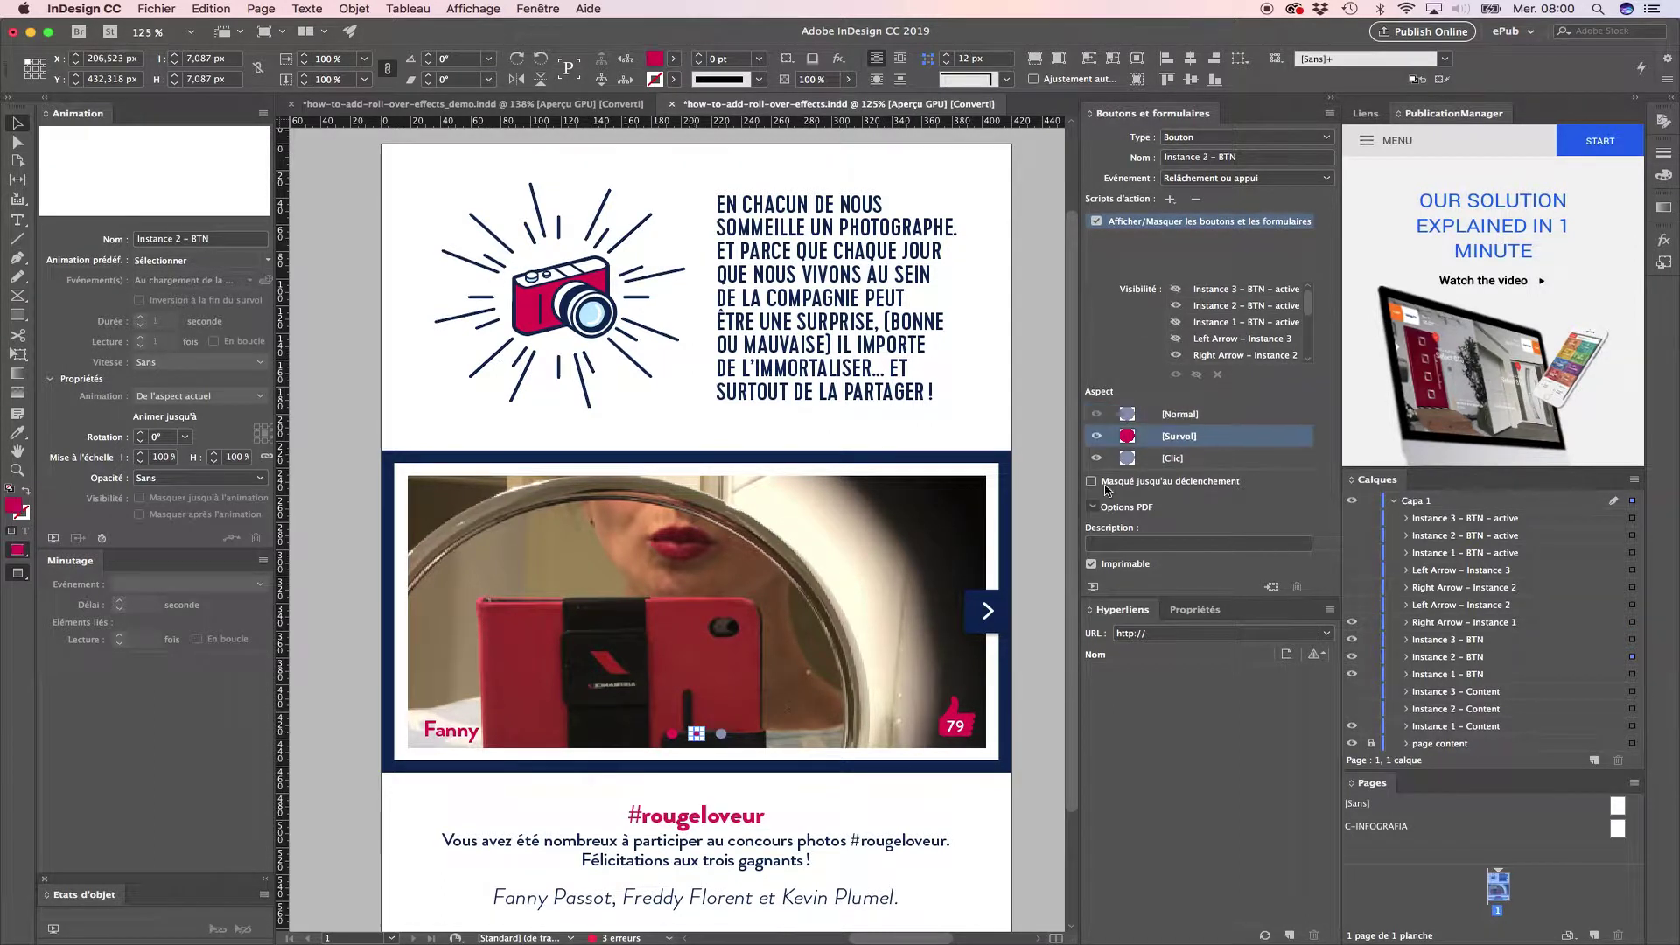
left_click(1129, 417)
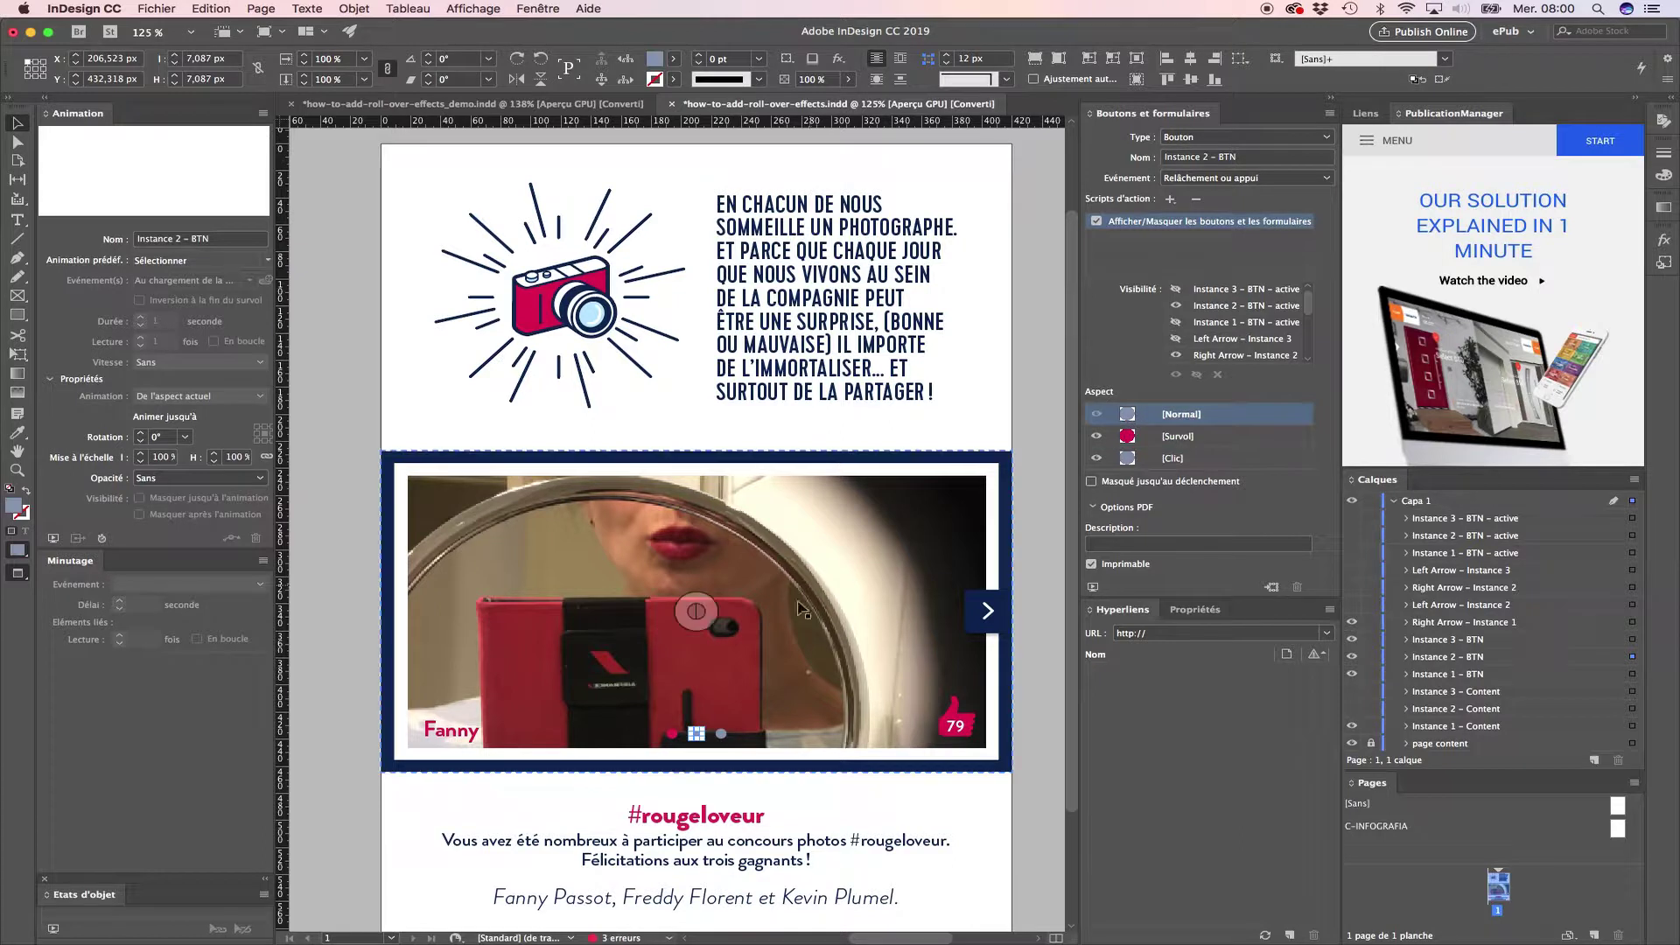
left_click(672, 735)
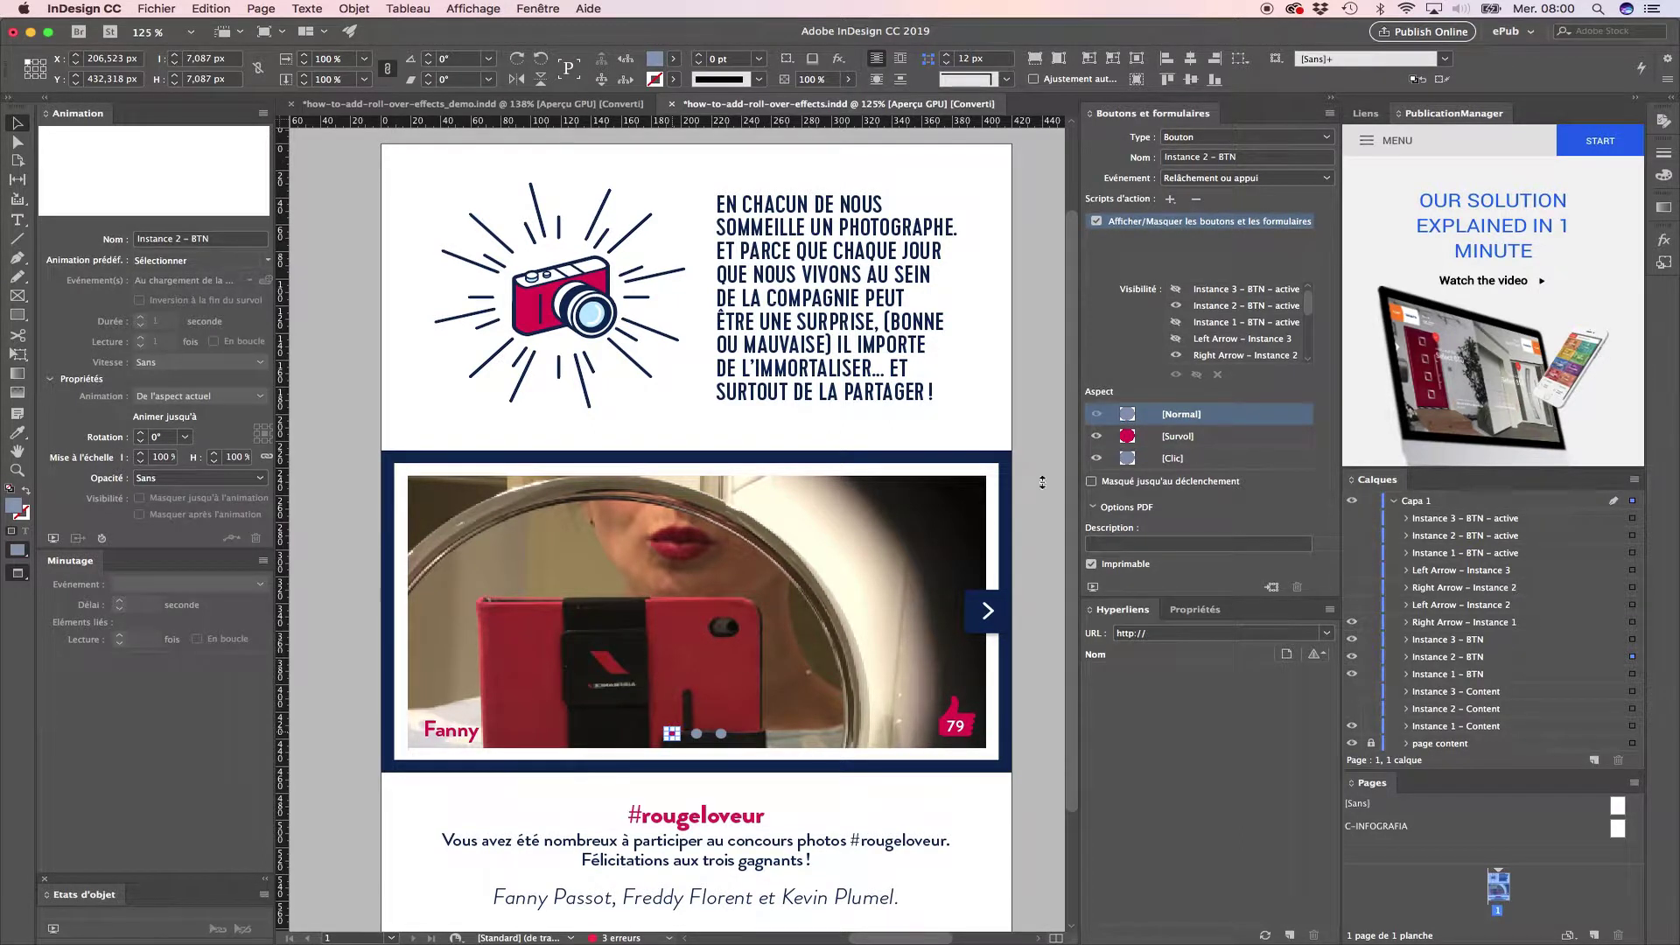
left_click(1130, 416)
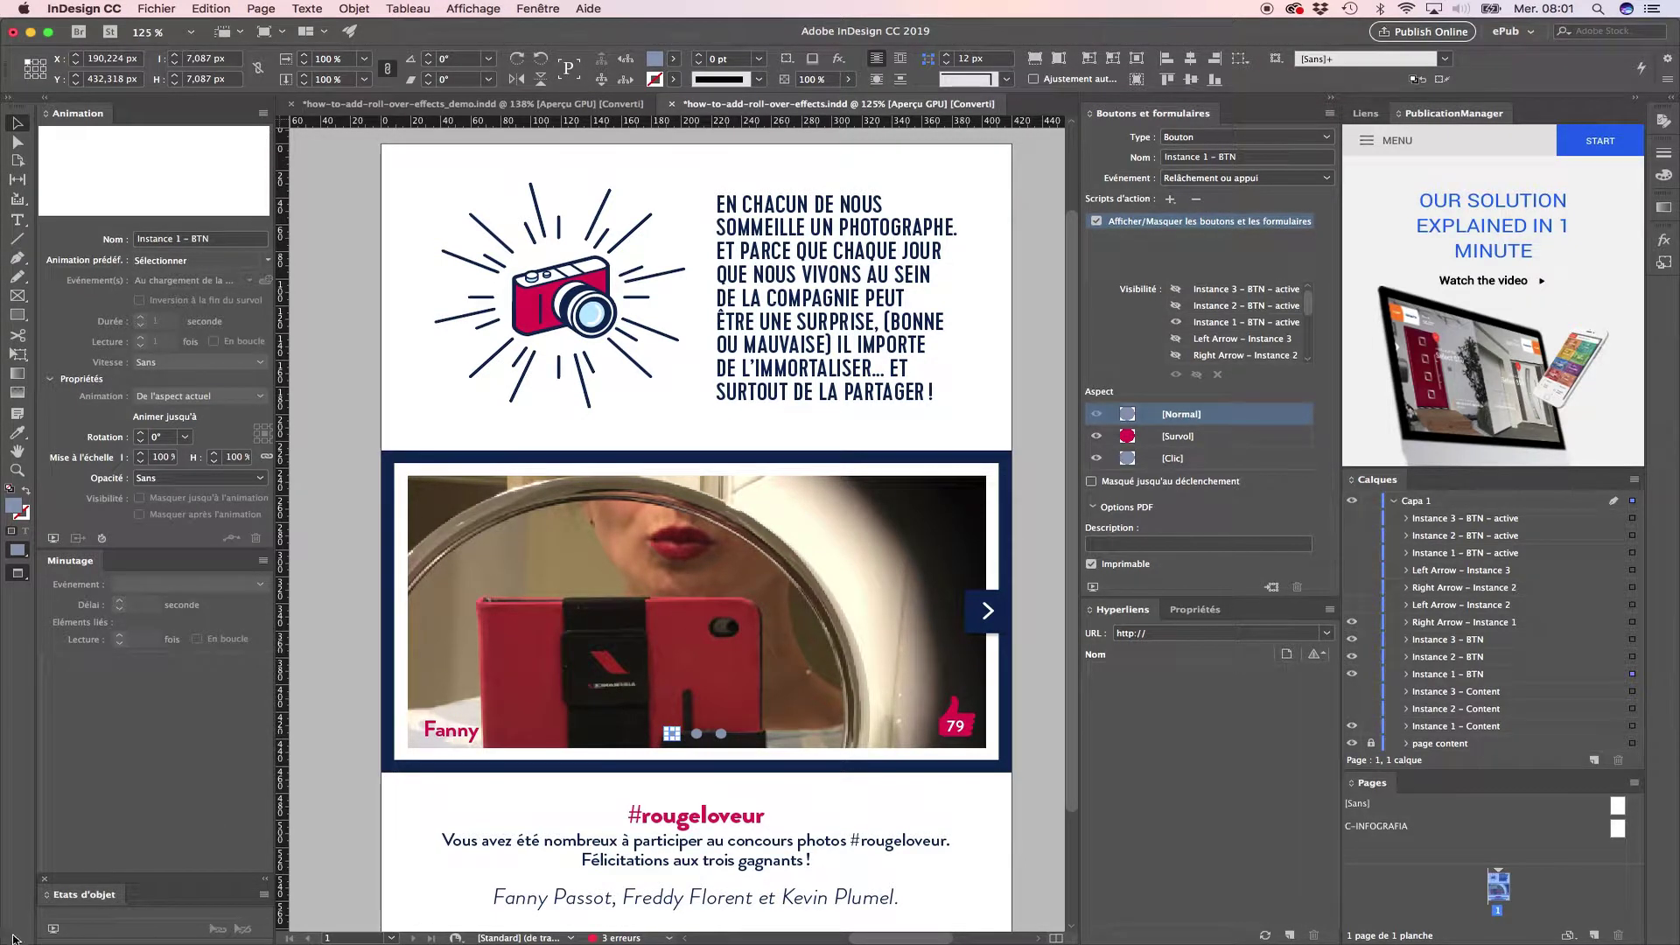
key("super+shift+Return")
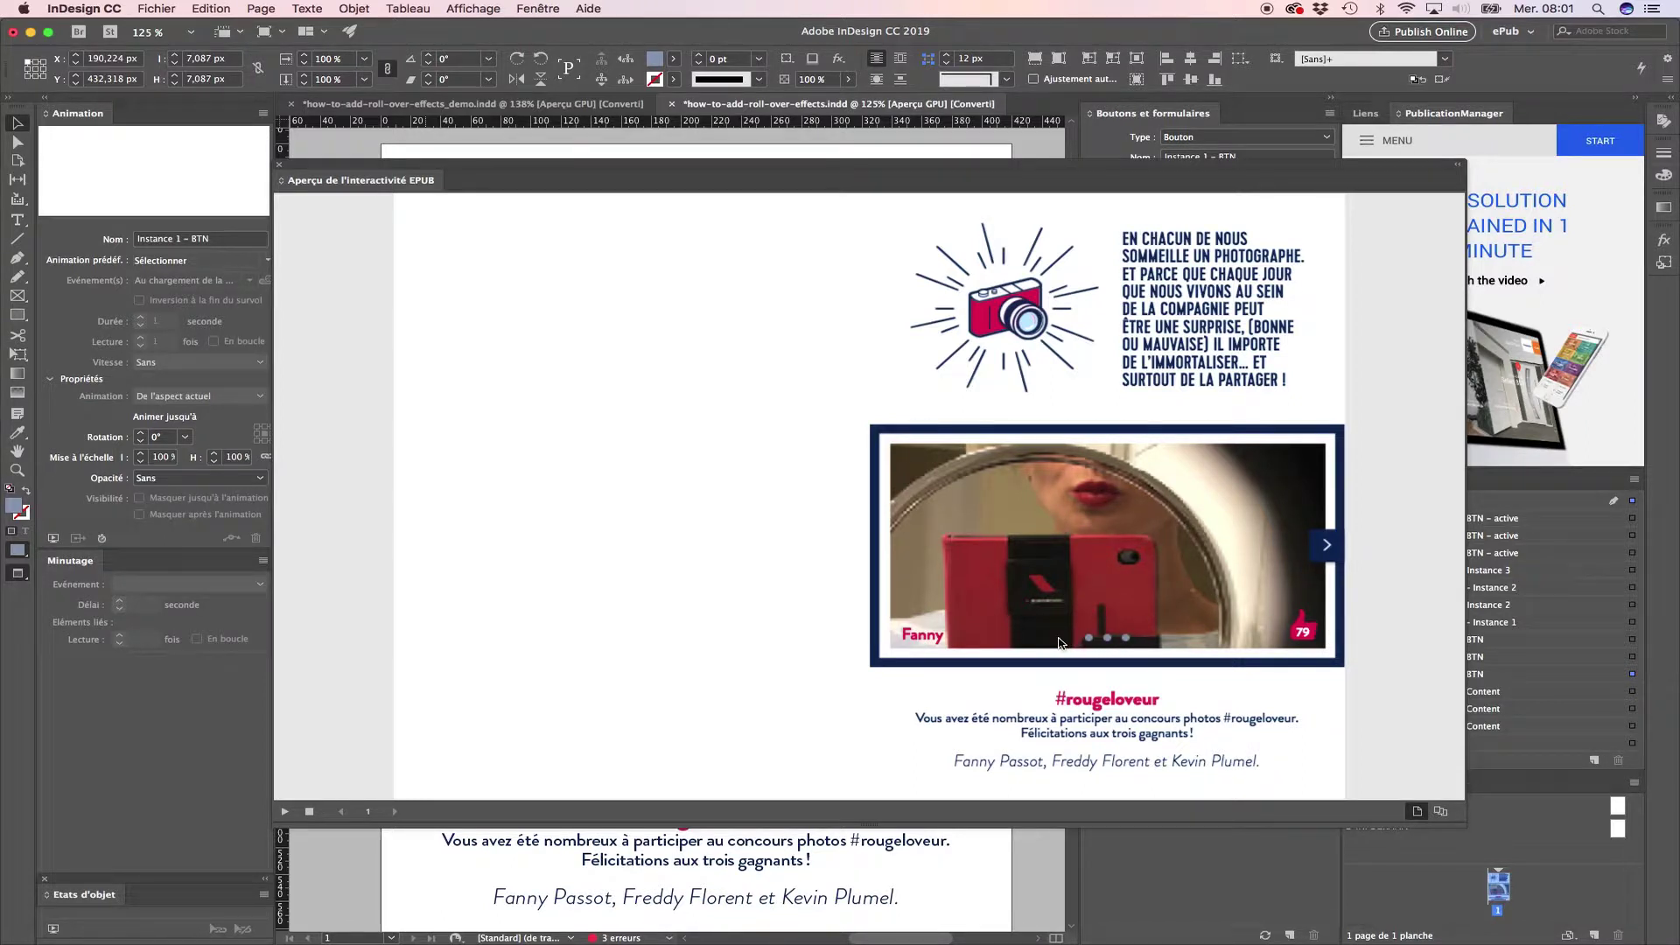
left_click(281, 165)
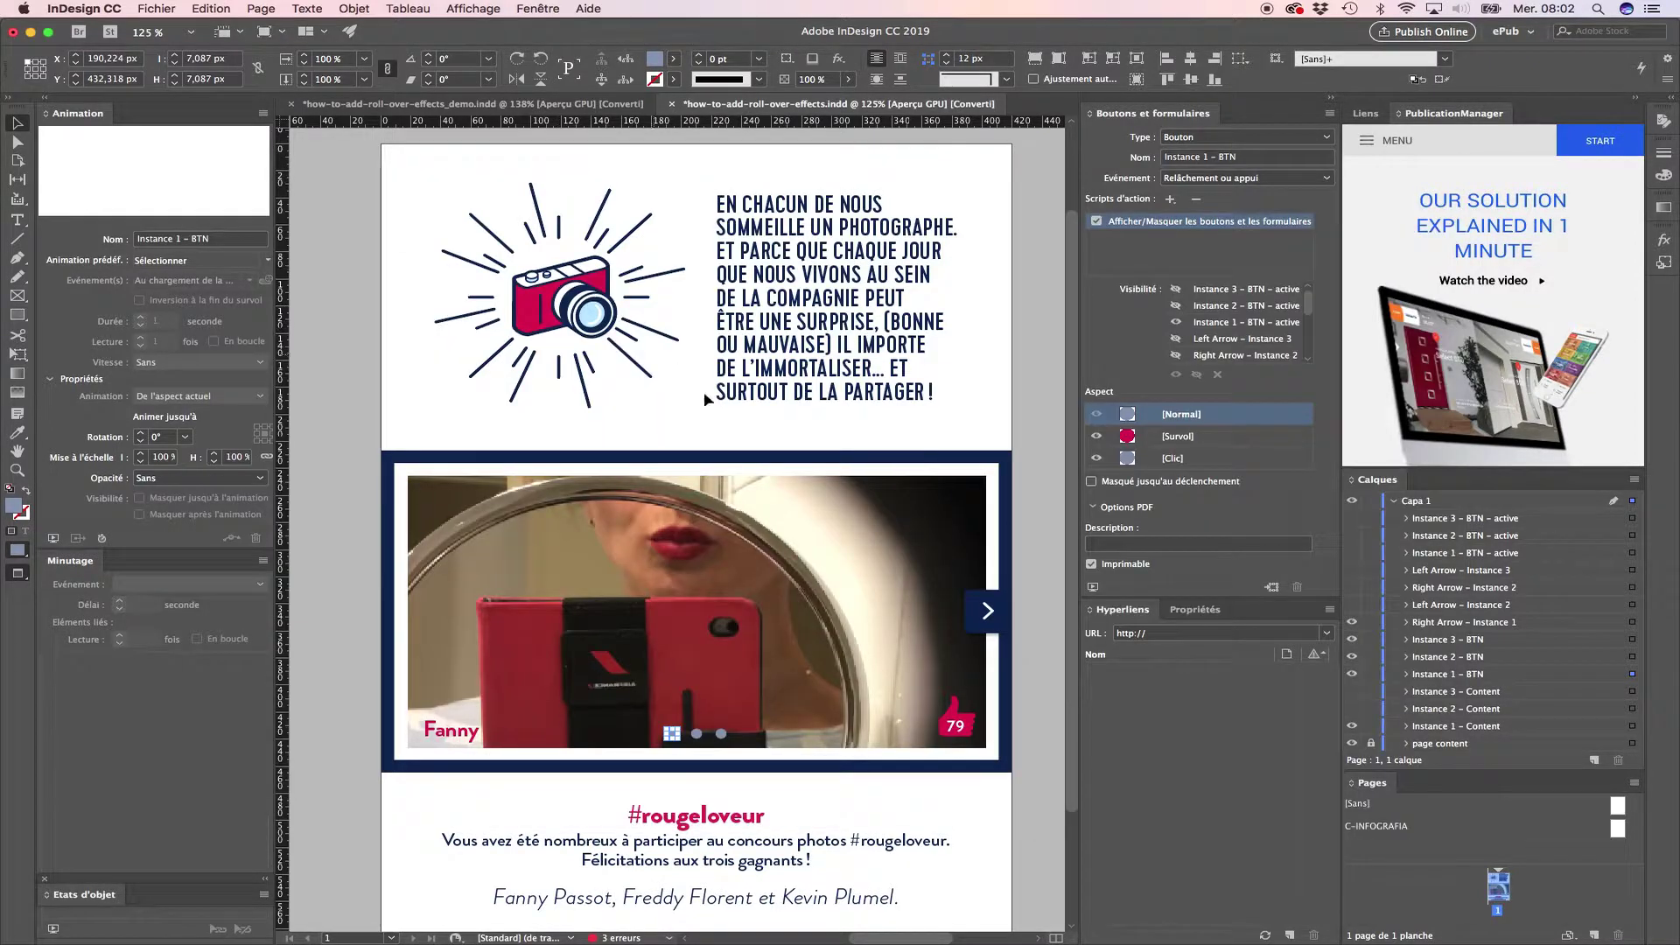
Step: In the [Survol] state of Right Arrow – Instance 1, shift the chevron horizontally to X 407,742 px and preview the rollover
left_click(989, 610)
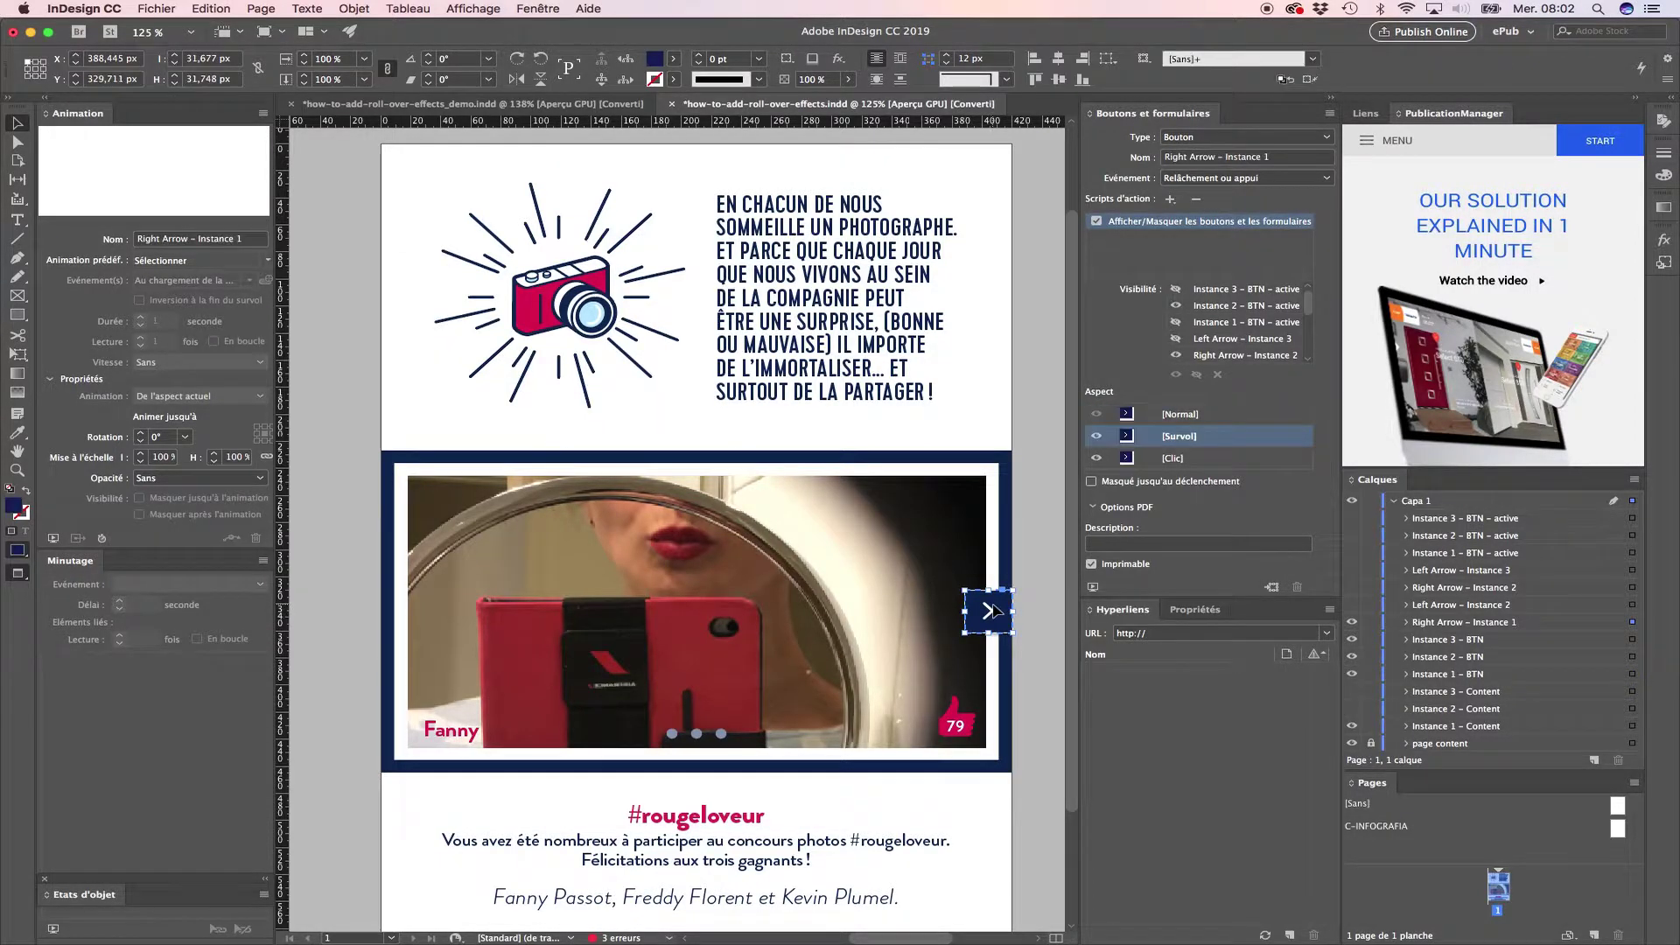
key("super+equal")
key("super+equal")
key("super+equal")
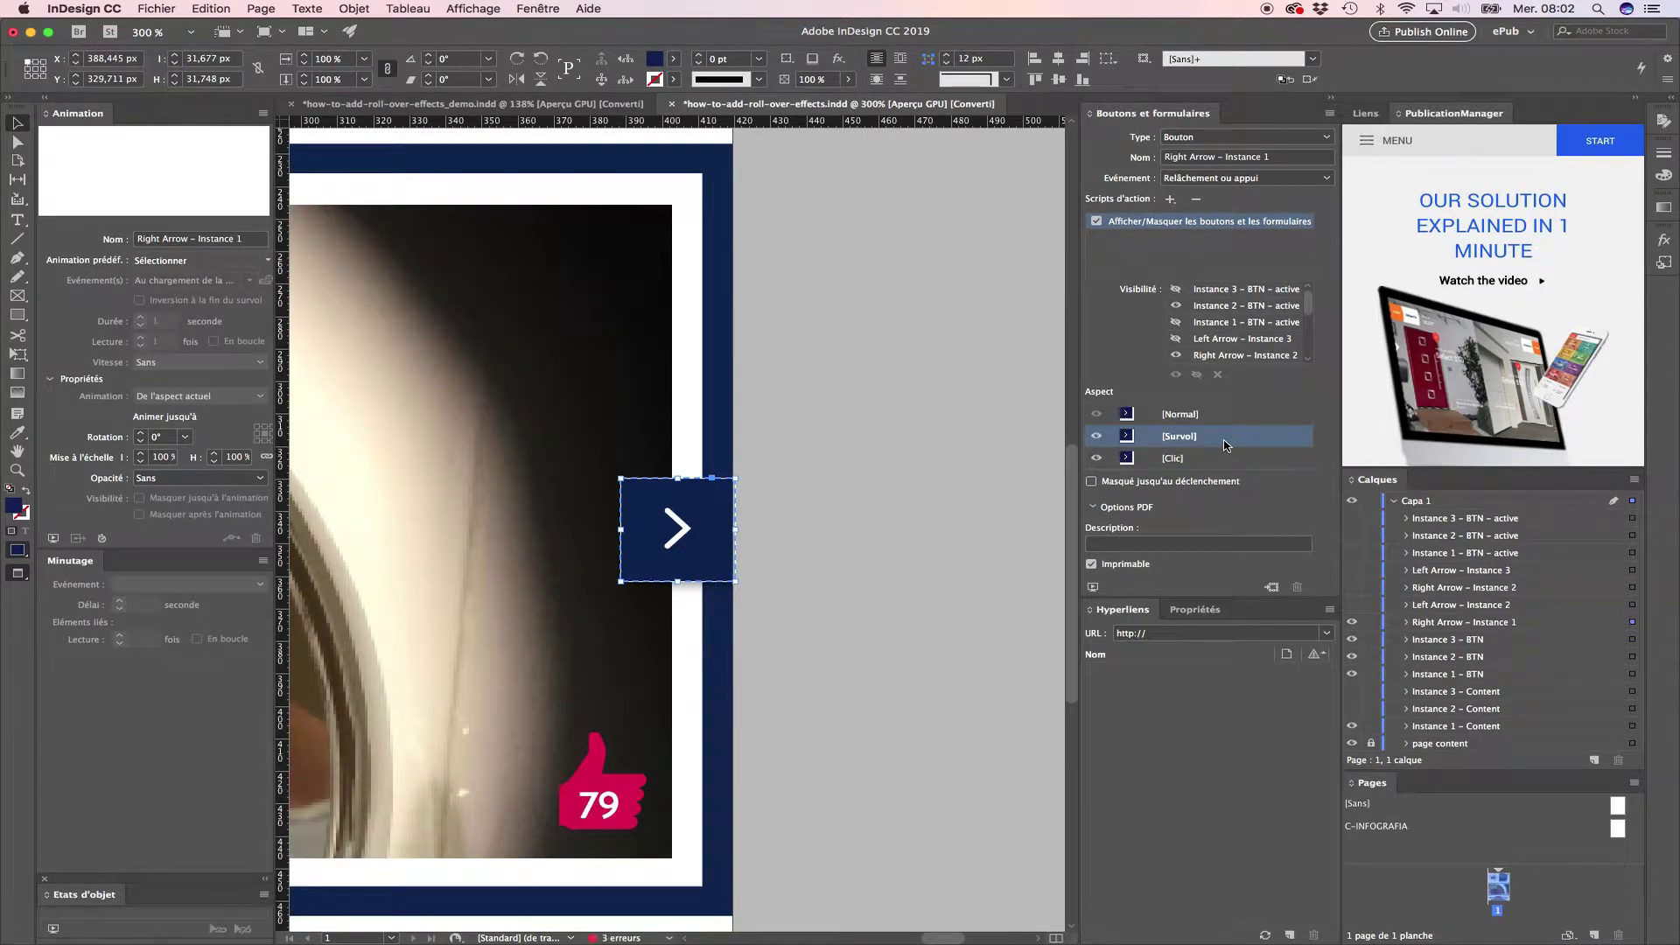
double_click(682, 535)
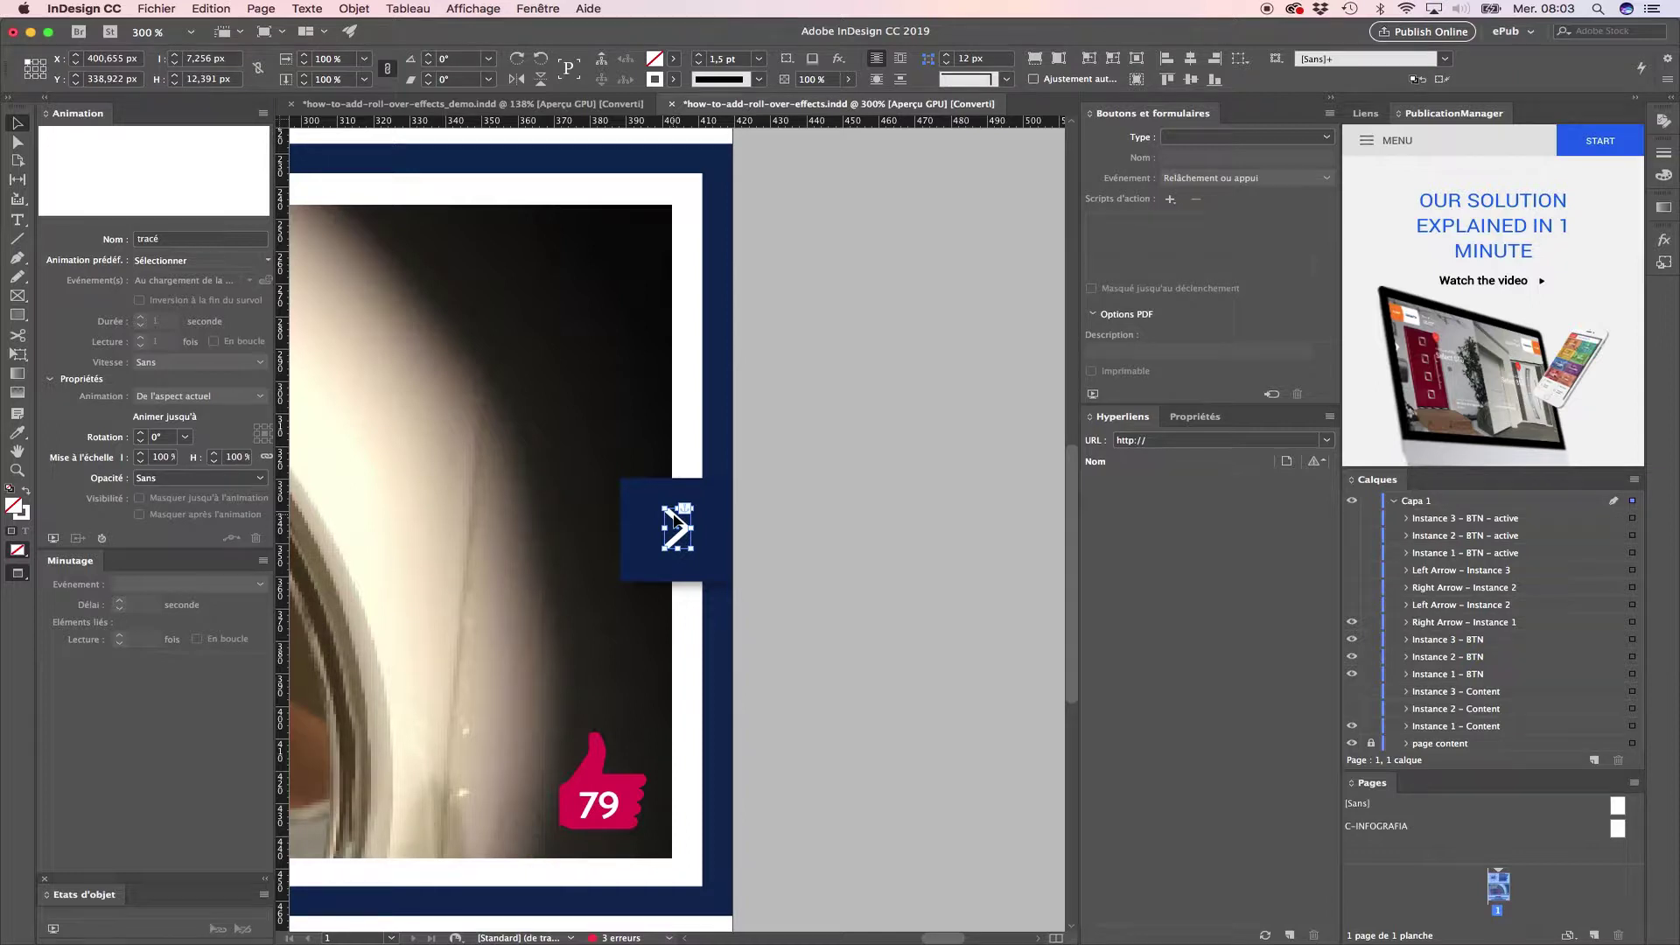
key("shift+Right")
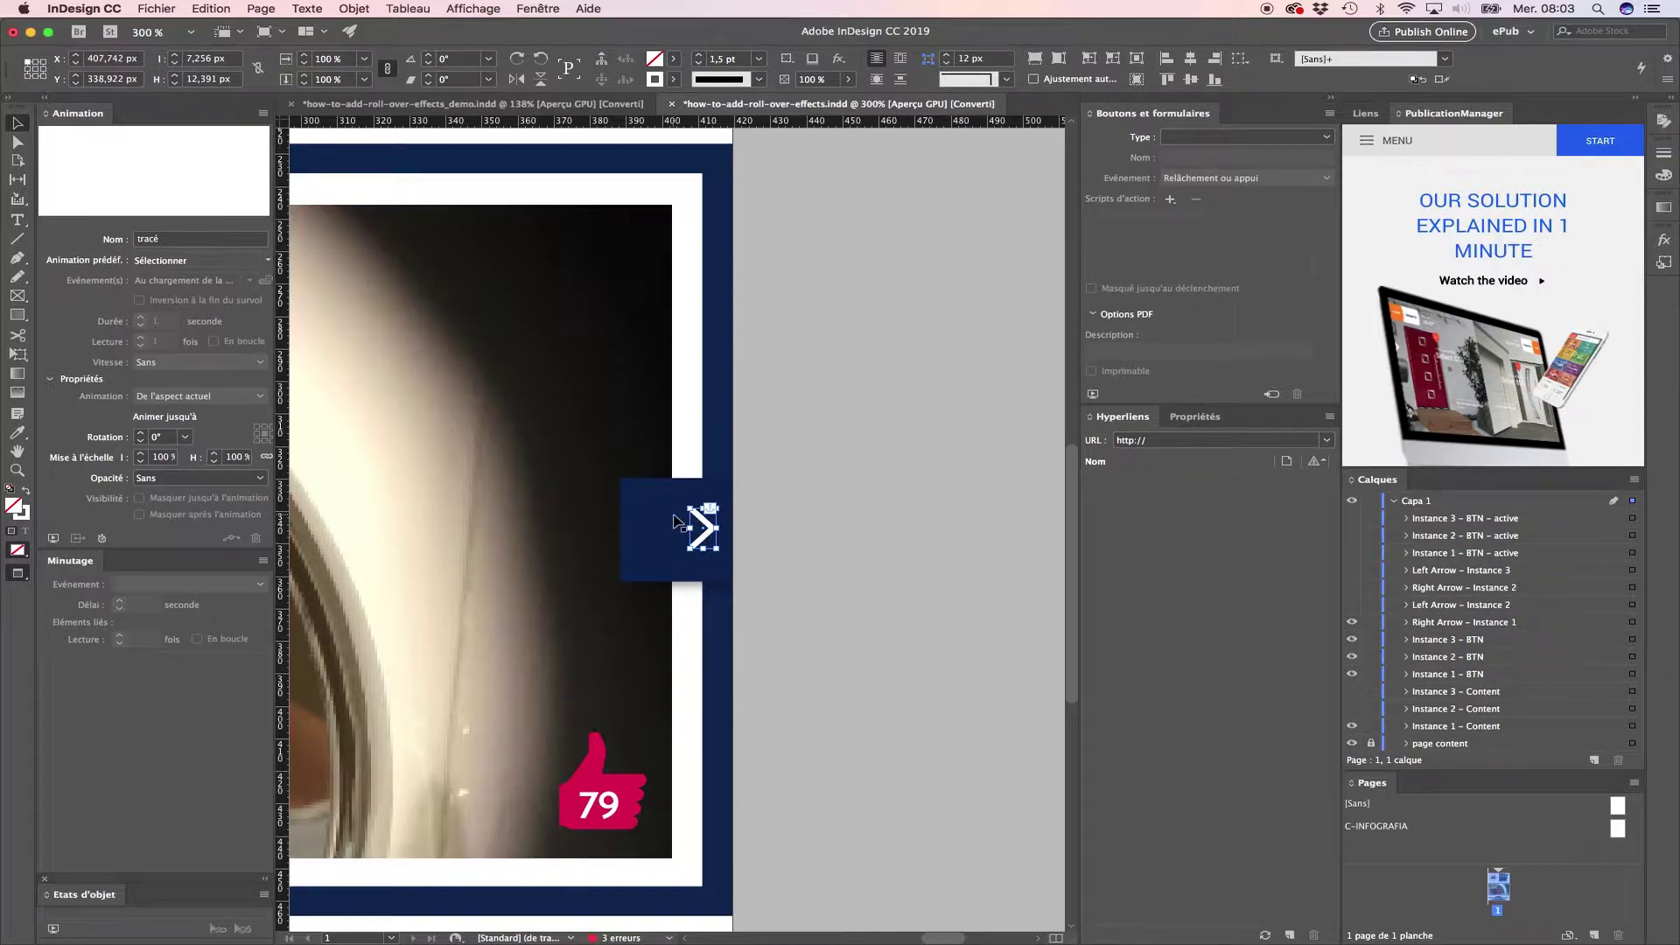
left_click(849, 594)
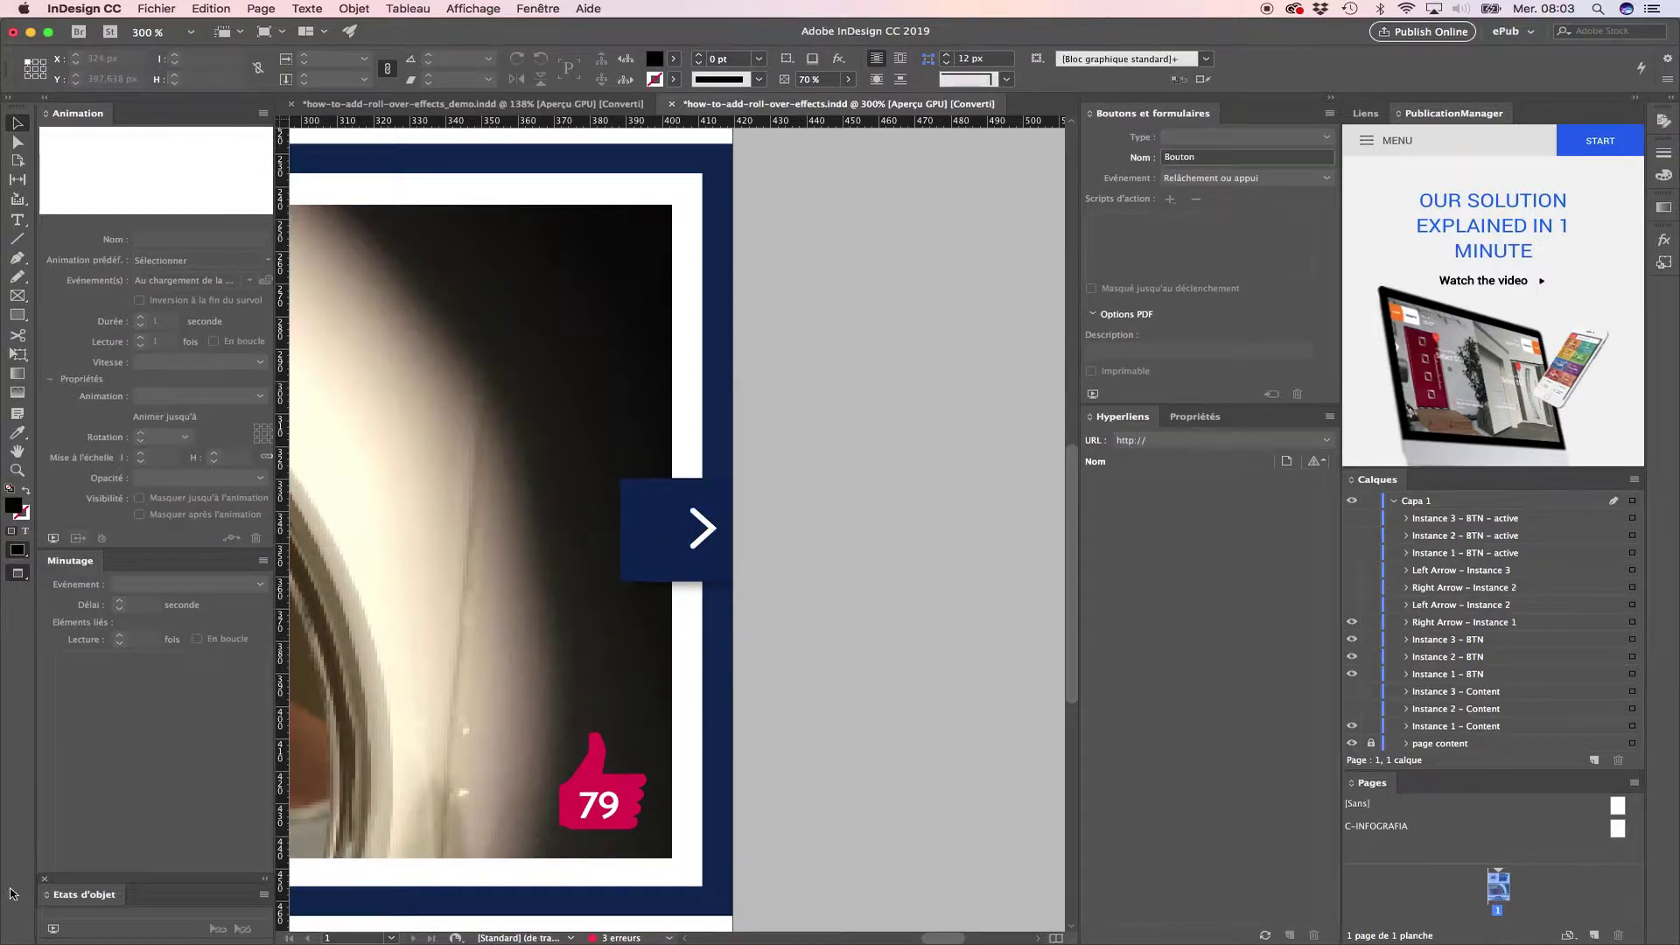
left_click(53, 930)
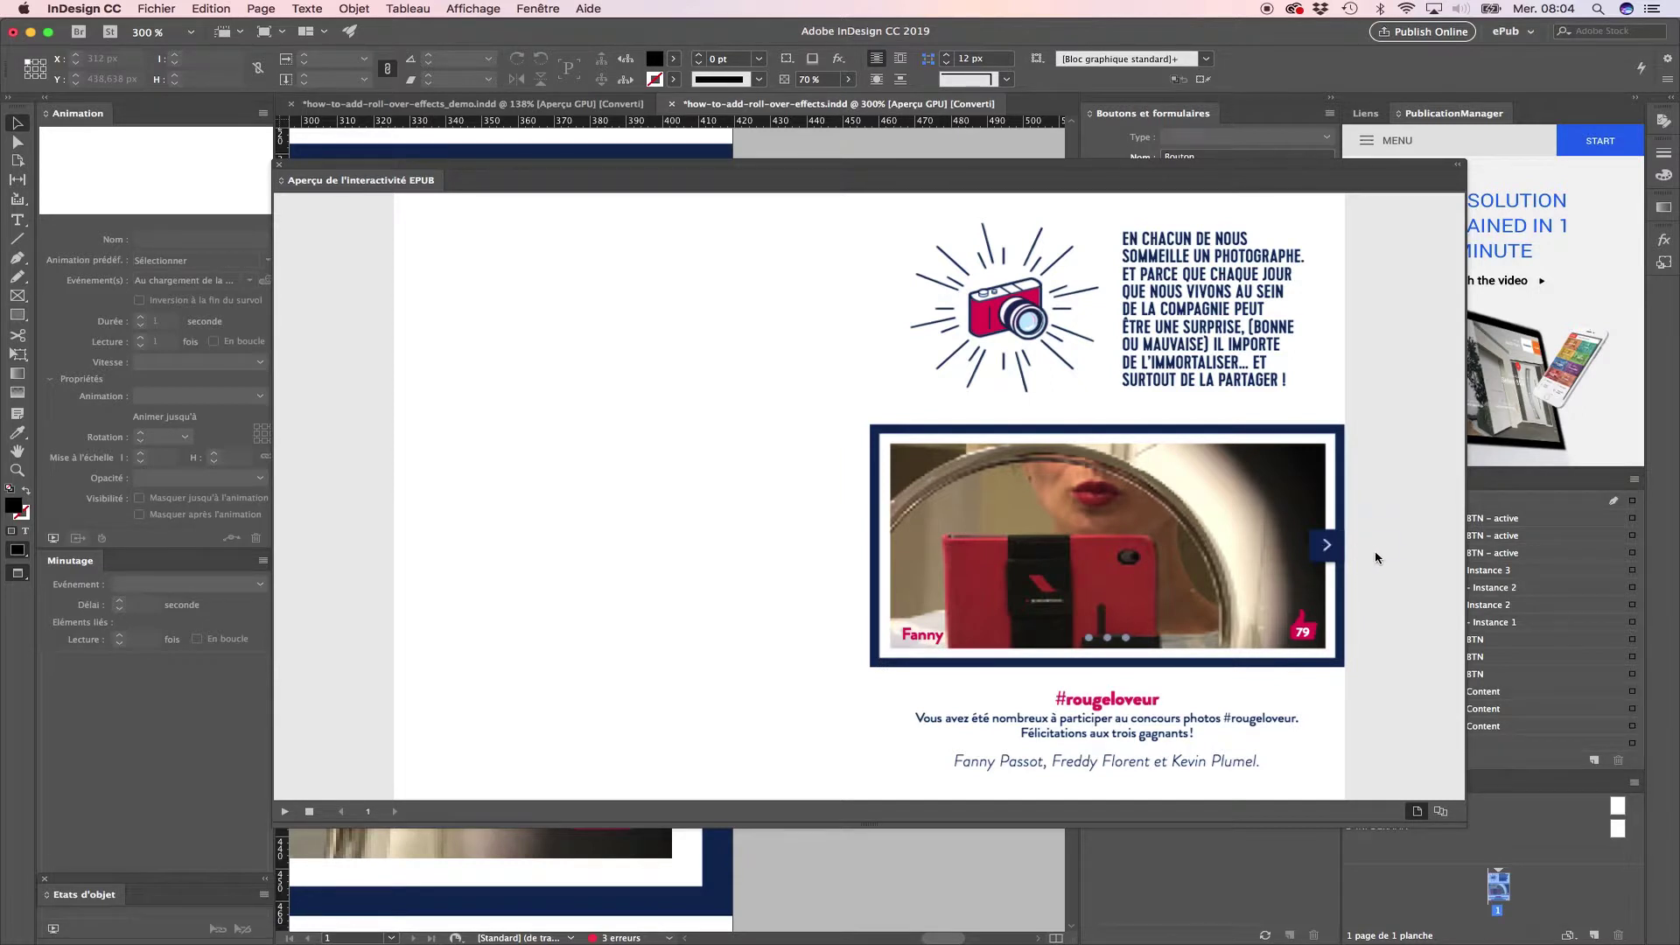
left_click(279, 167)
Step: In the [Clic] state of Right Arrow – Instance 1, shift the chevron rightward to X 407,742 px
left_click(649, 513)
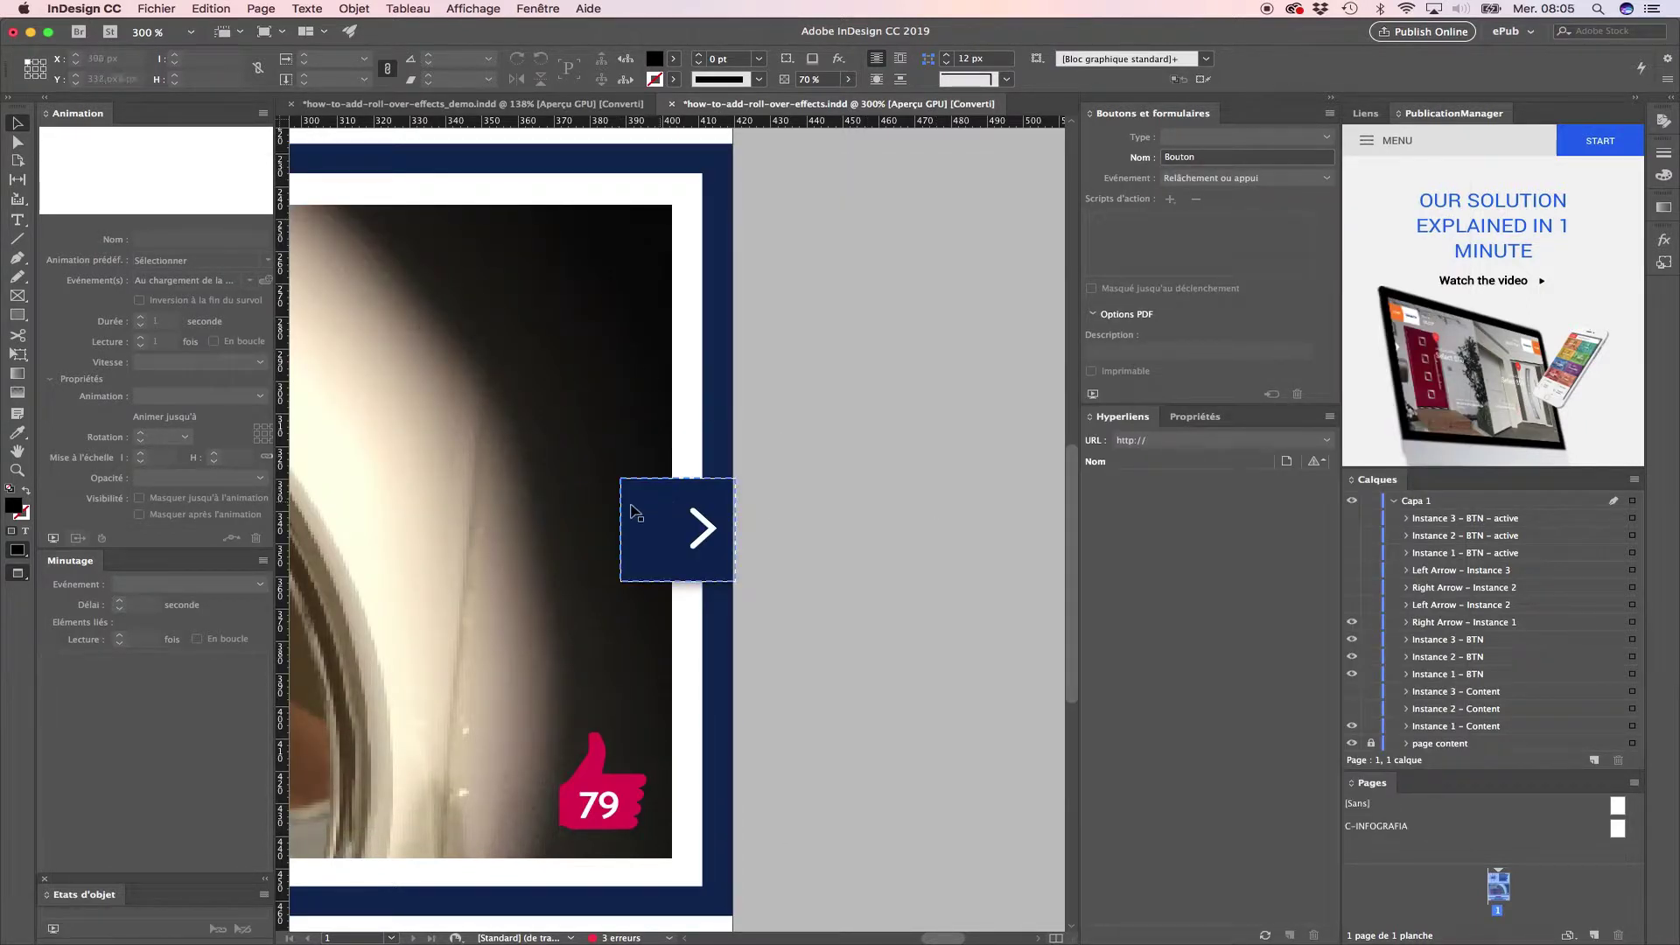
left_click(635, 510)
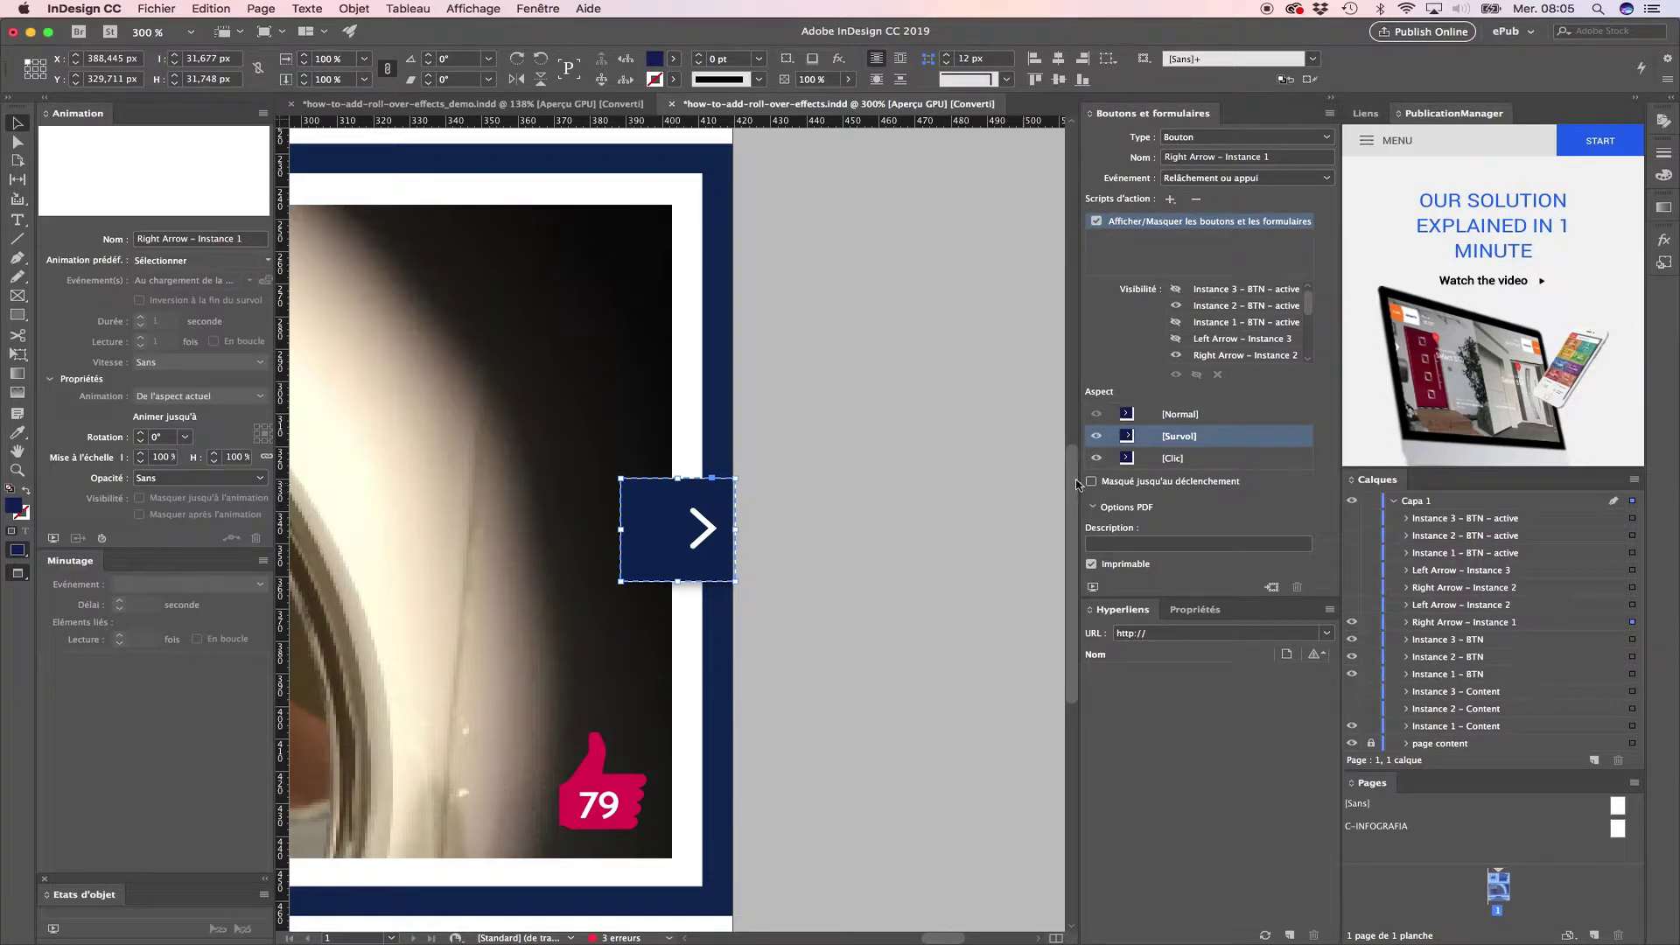
left_click(1168, 461)
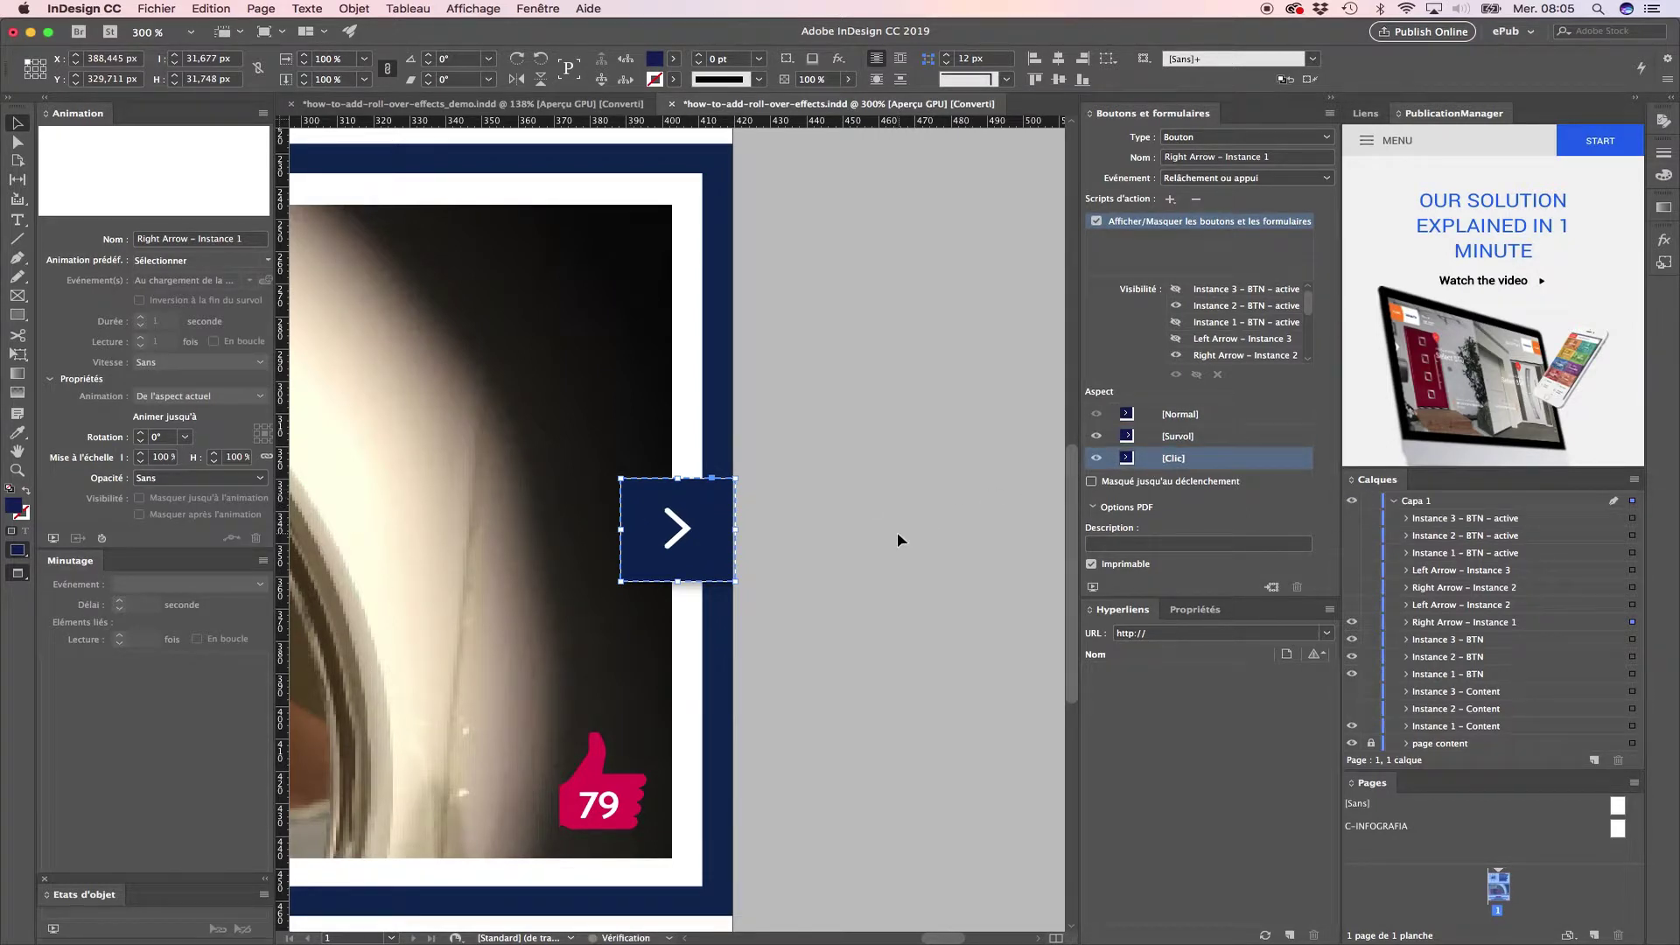
double_click(683, 532)
key("shift+Right")
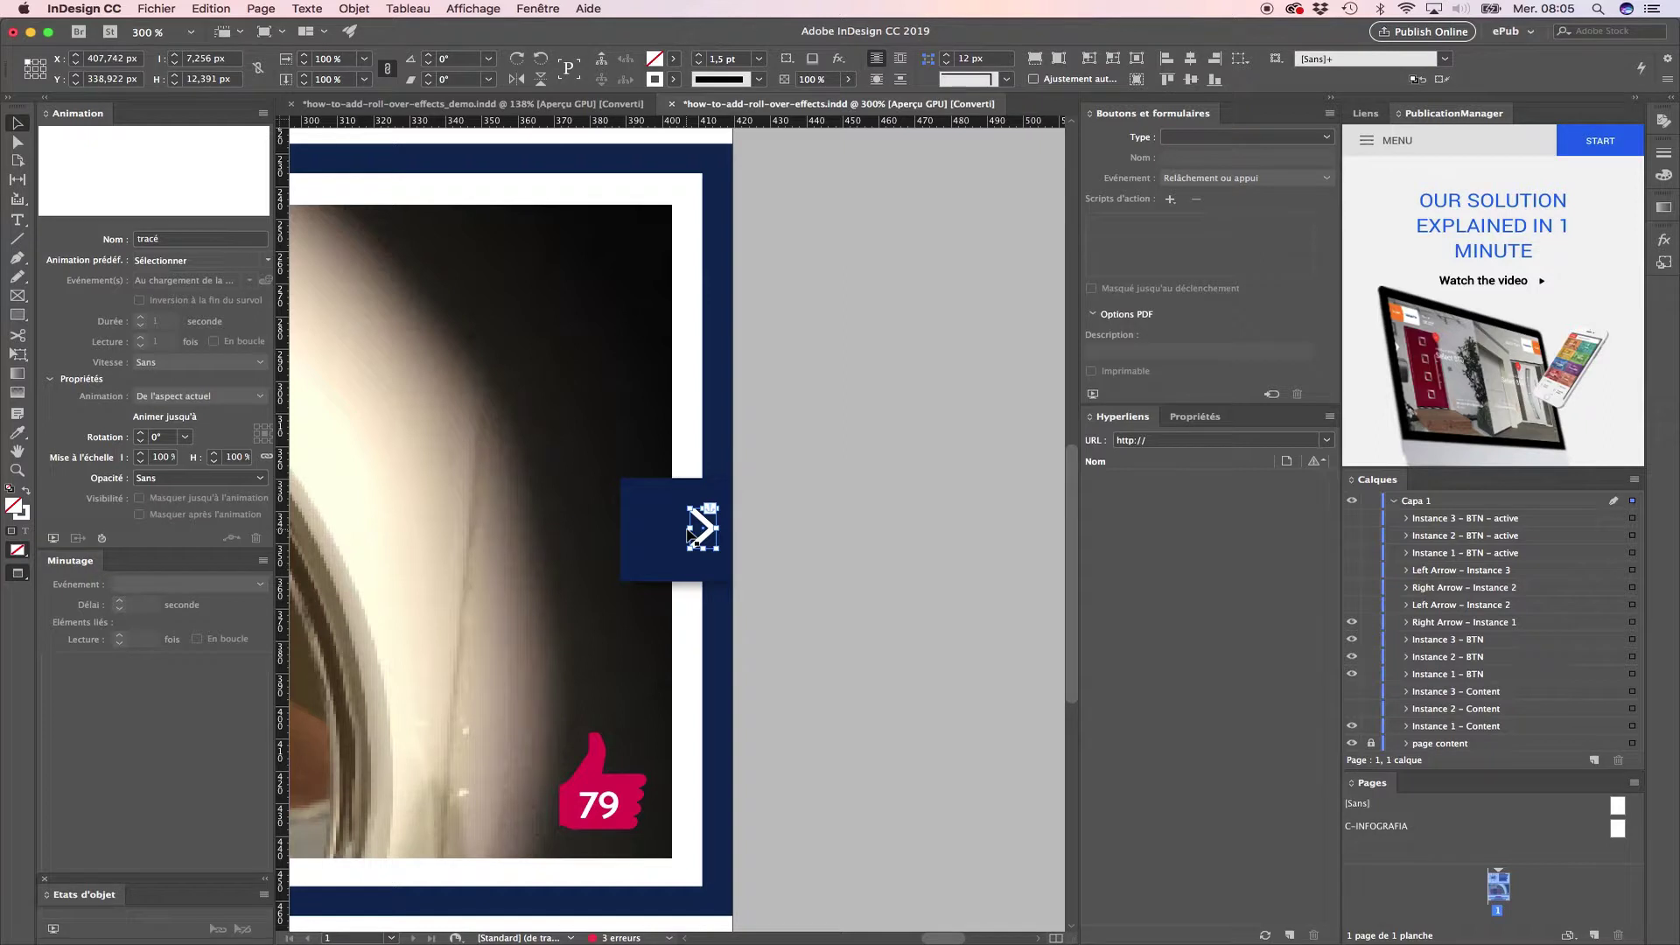
left_click(656, 535)
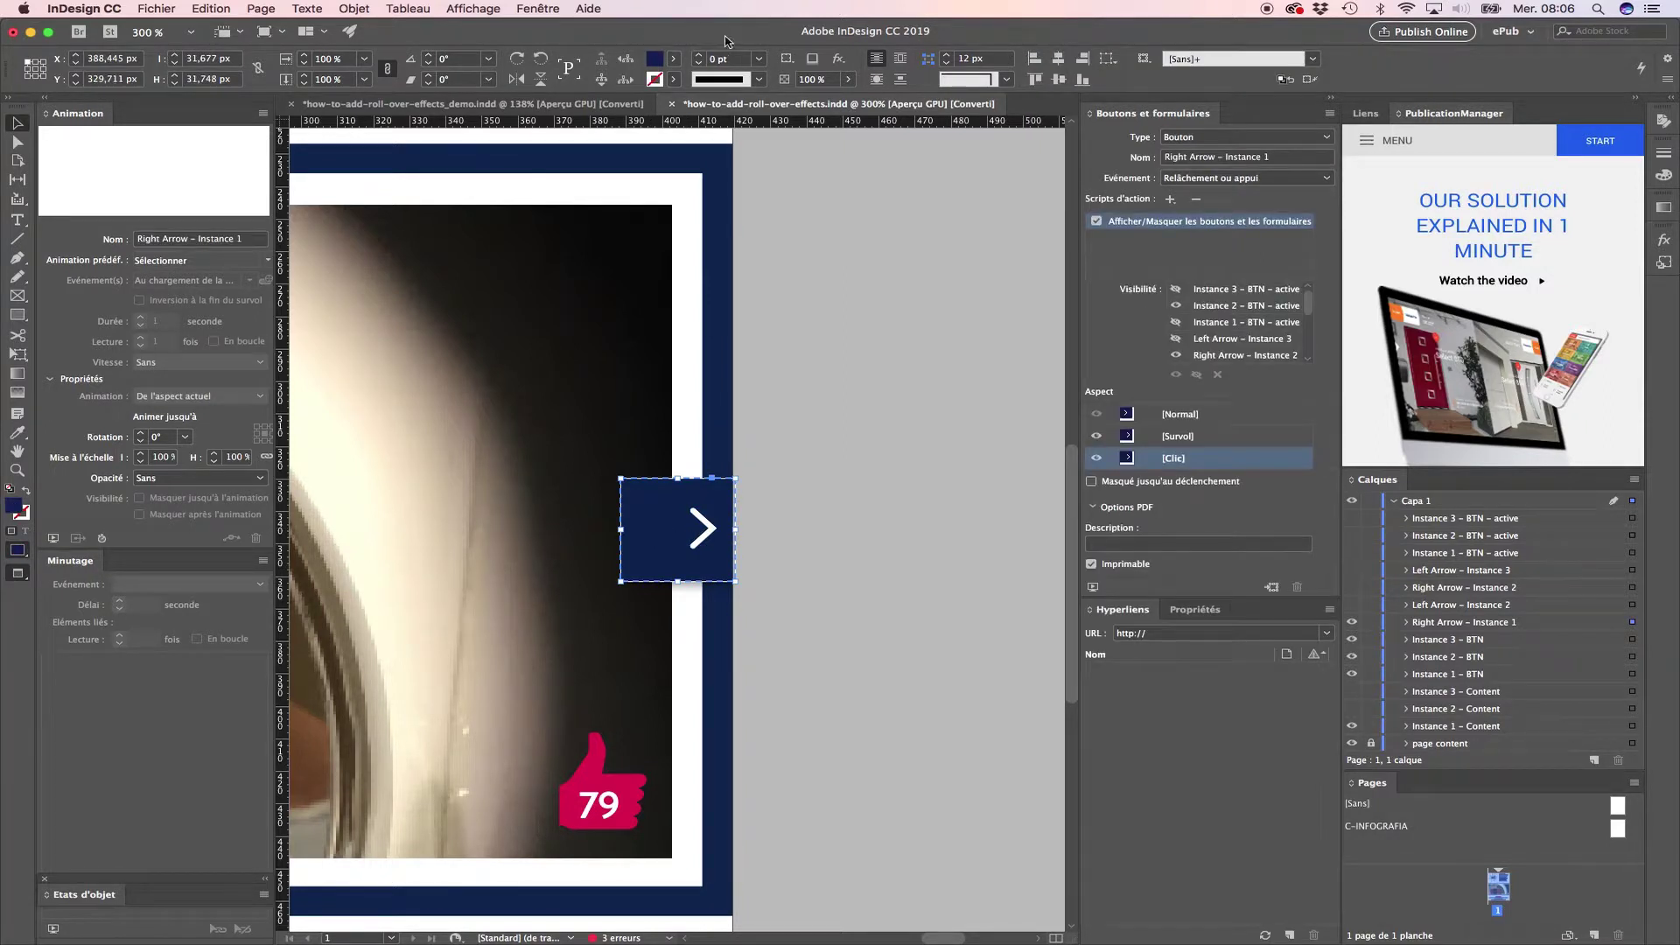
Step: Fill the background of the right arrow button's [Clic] state with AF_RED and deselect it
left_click(673, 58)
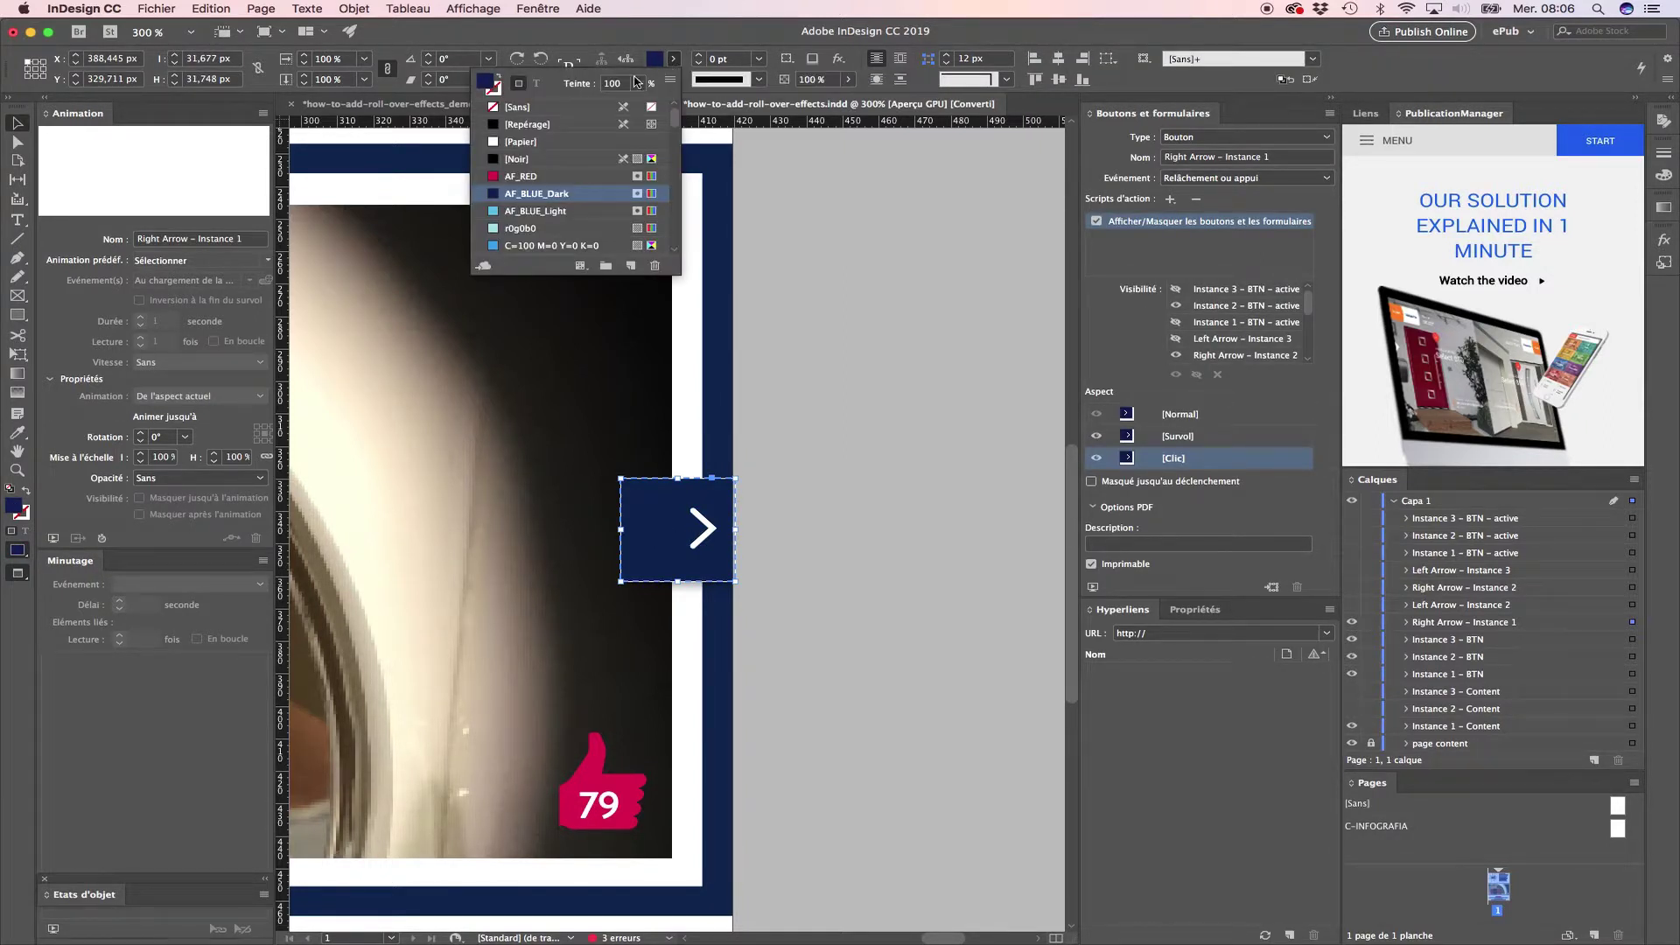
left_click(521, 177)
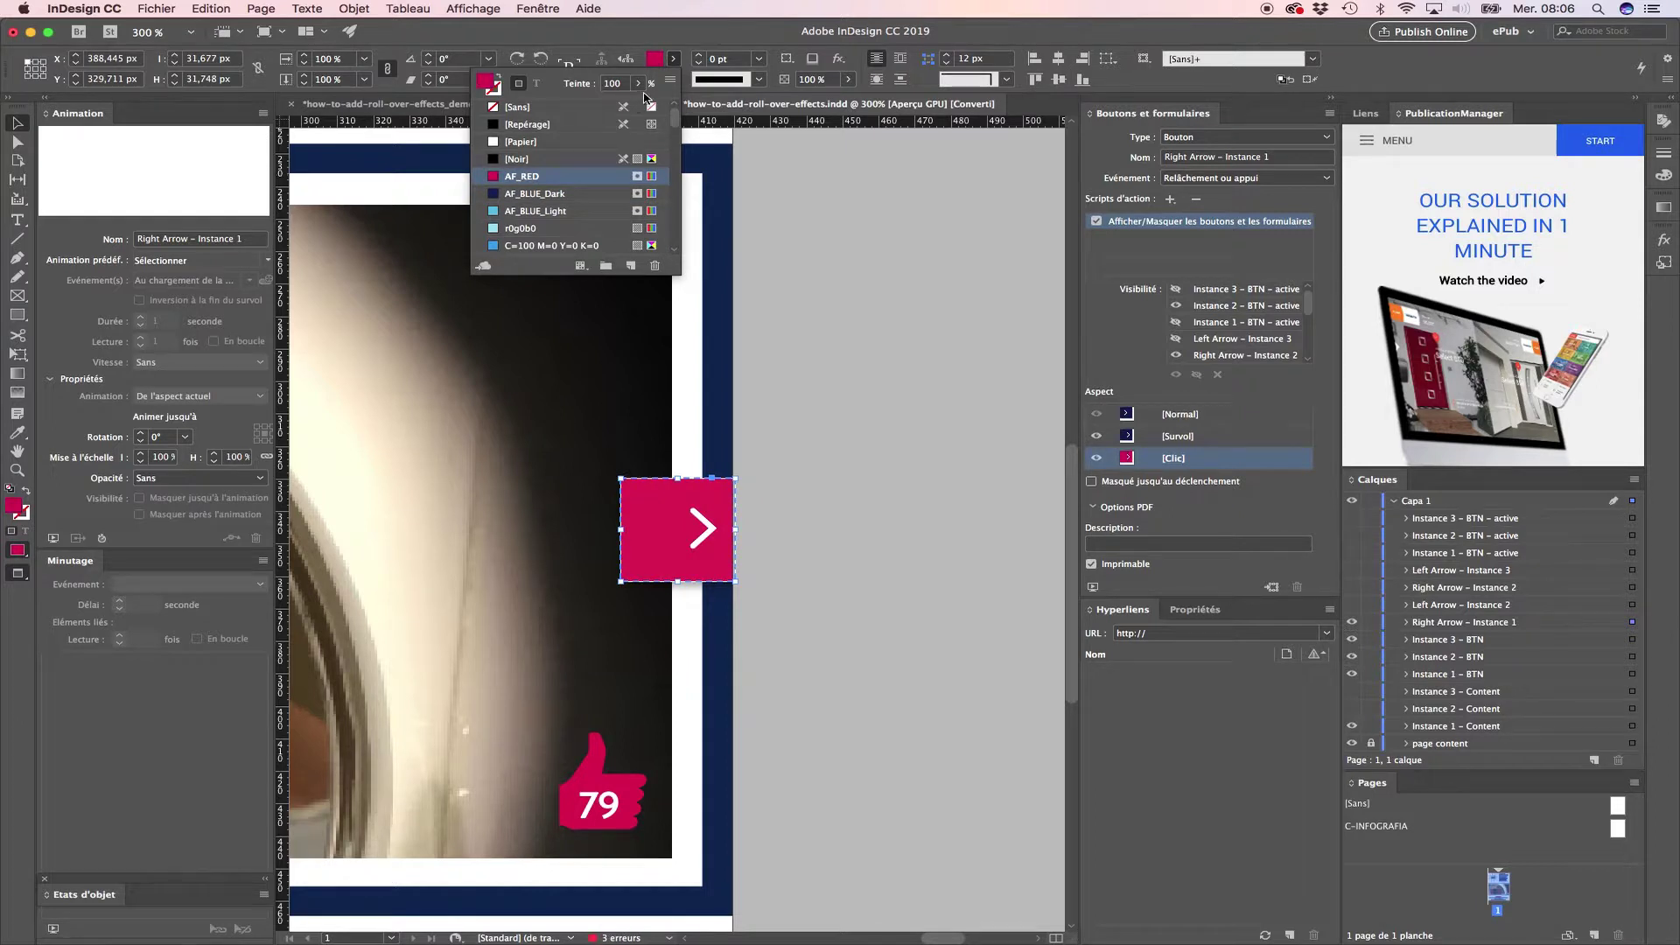
left_click(913, 454)
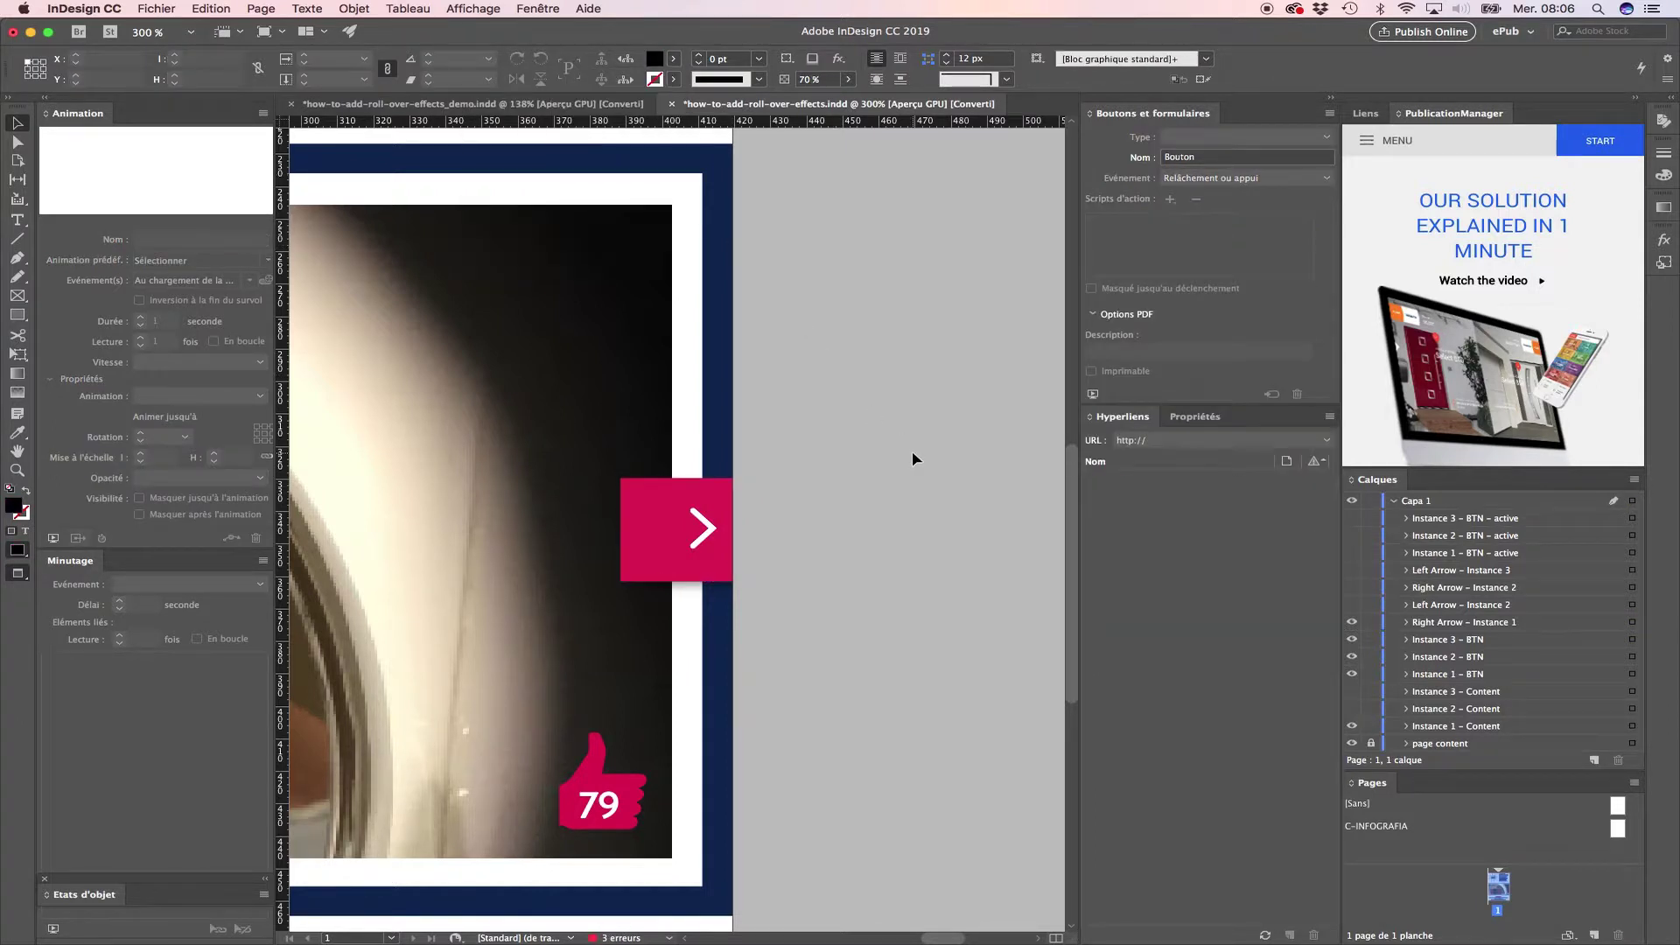
Step: Preview the EPUB interactivity, test the right arrow's click effect on the first slide, and close the preview
left_click(52, 931)
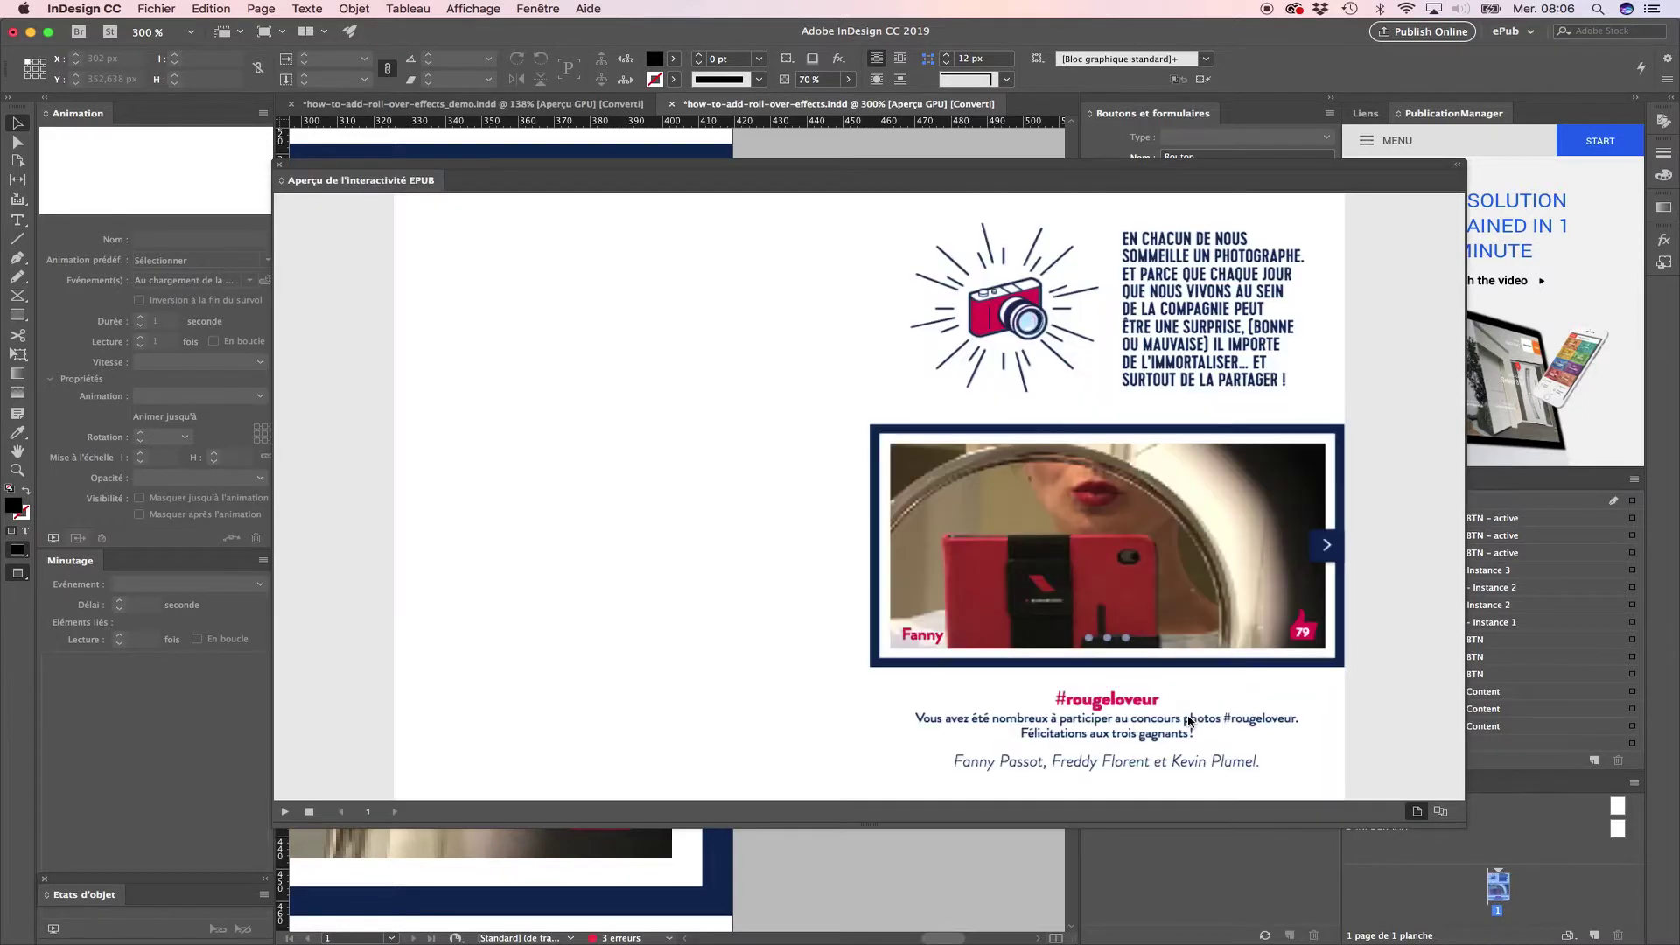
left_click(1328, 547)
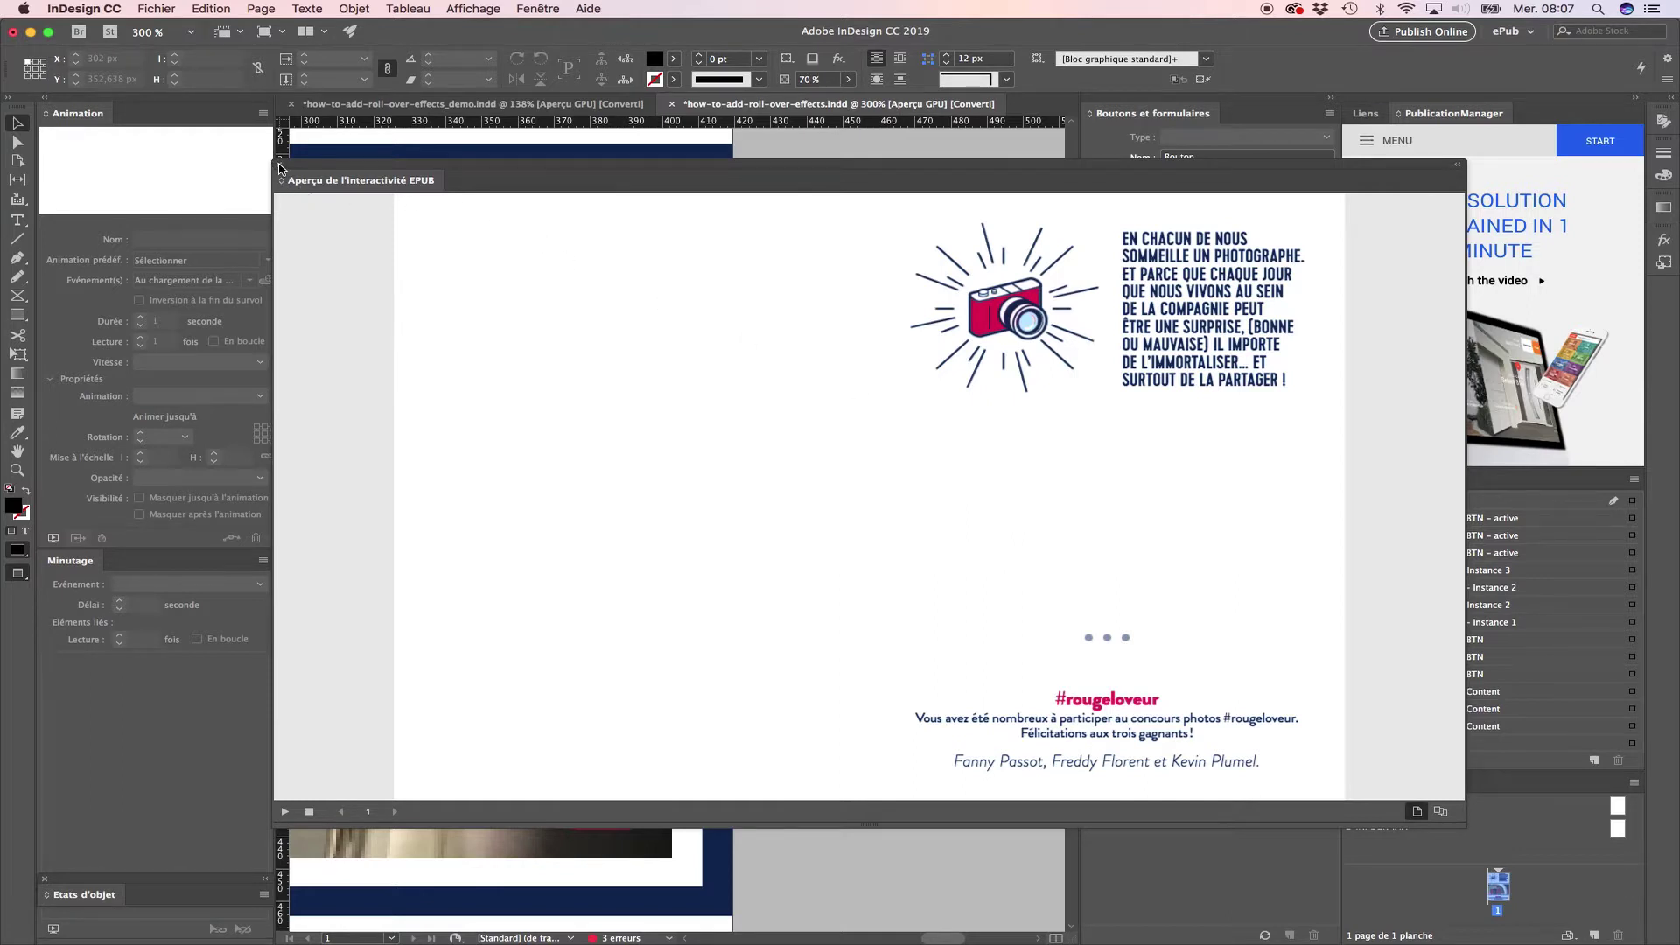
left_click(280, 166)
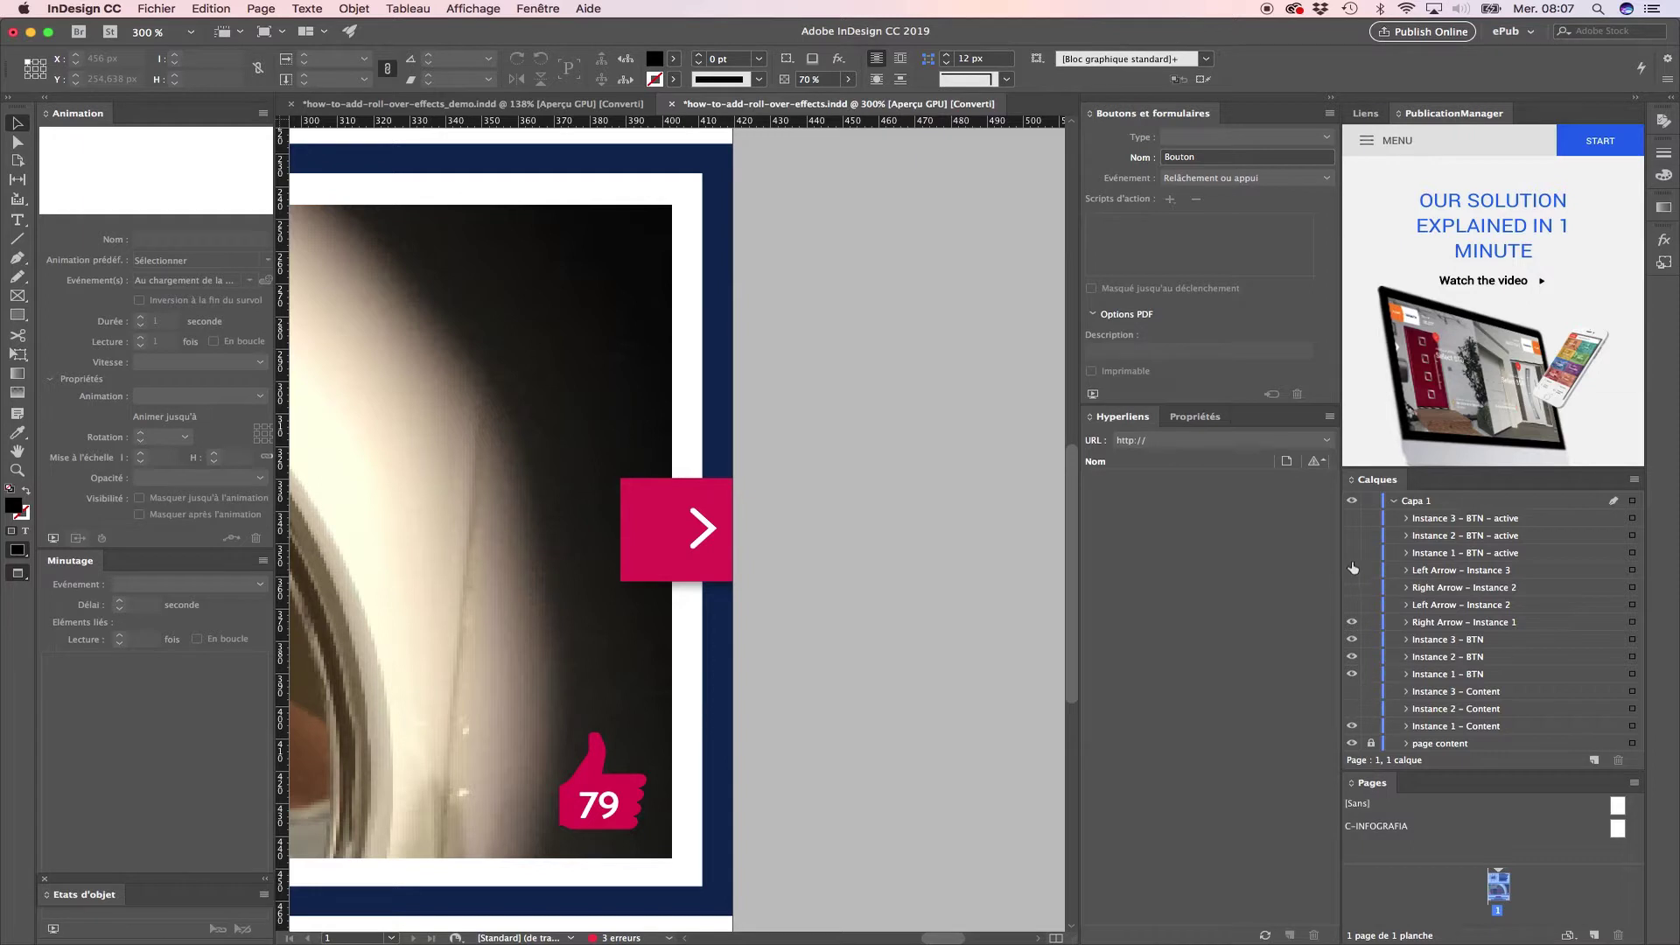
Step: Make all hidden objects in layer Capa 1 visible: the Instance 2 and 3 contents, their arrows, and the active dot buttons
left_click(1352, 709)
left_click(1352, 691)
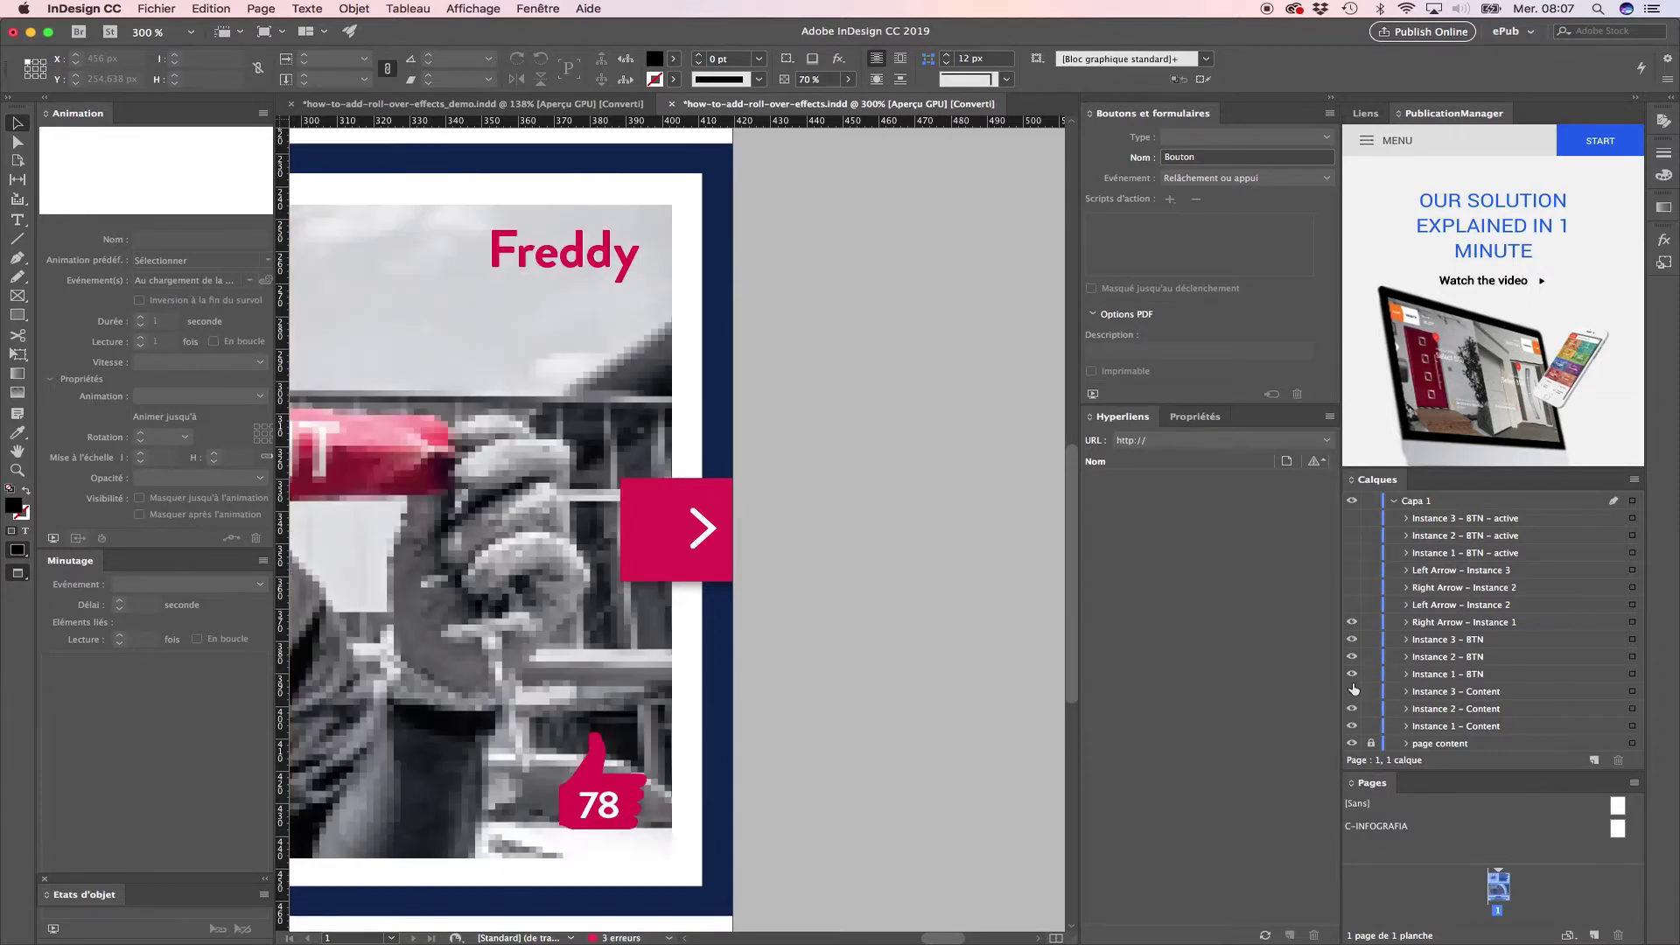
left_click(1350, 587)
left_click(1351, 552)
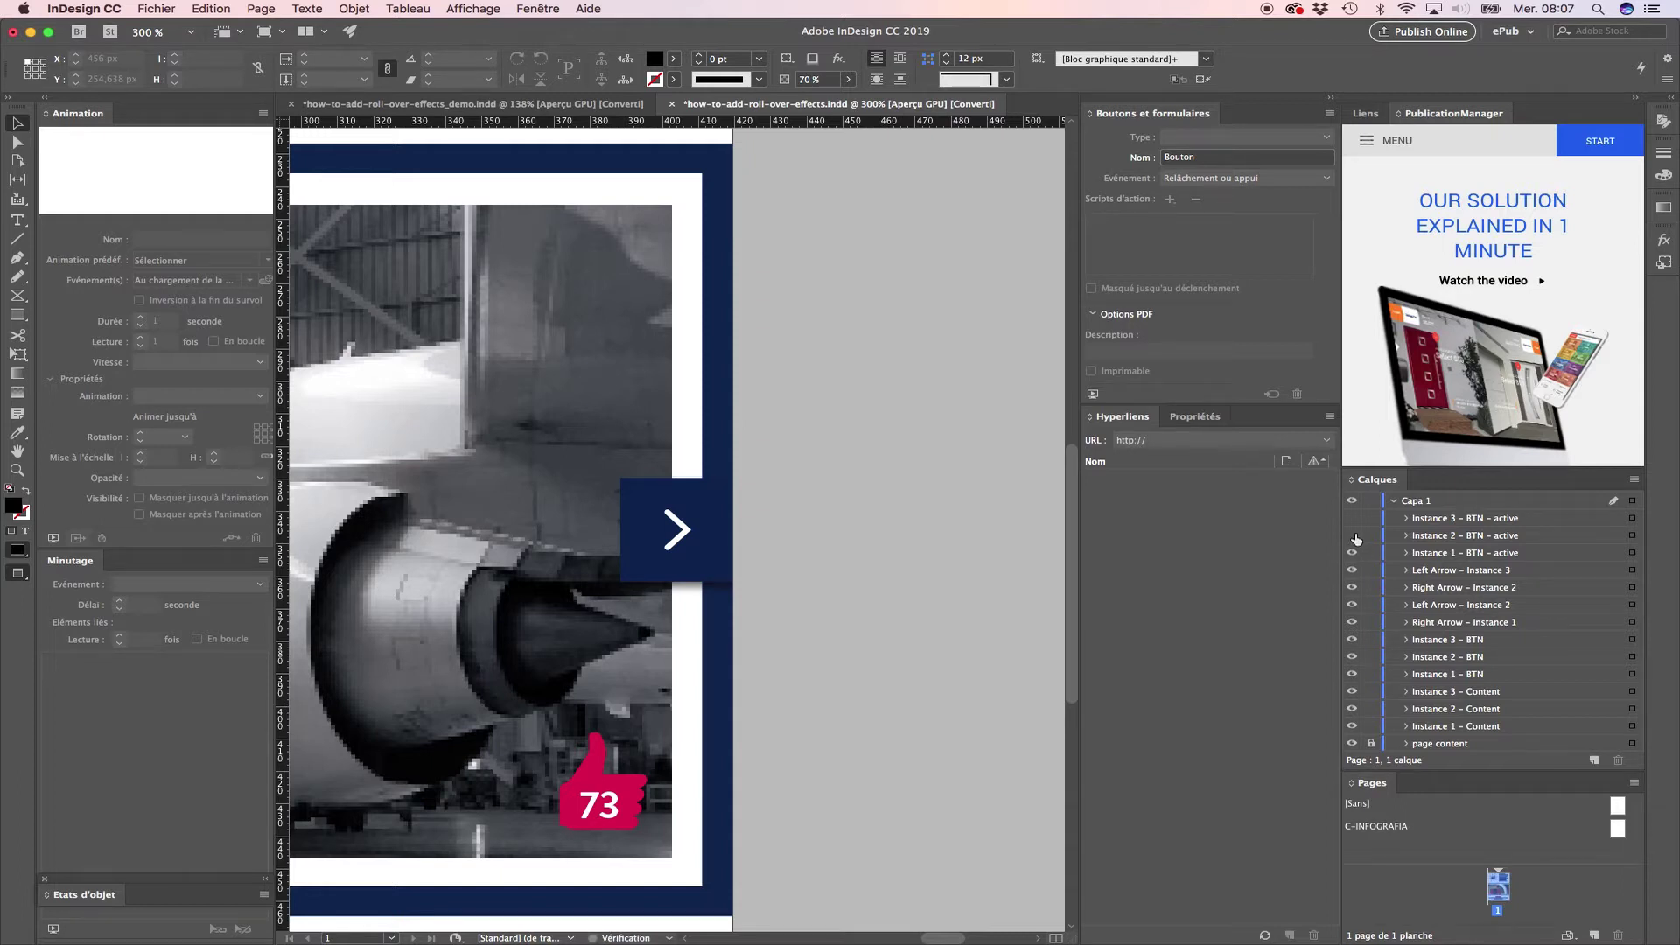
left_click(1352, 535)
Step: Preview the EPUB interactivity with all objects shown, advance to the second slide with the right arrow, and close the preview
left_click(53, 930)
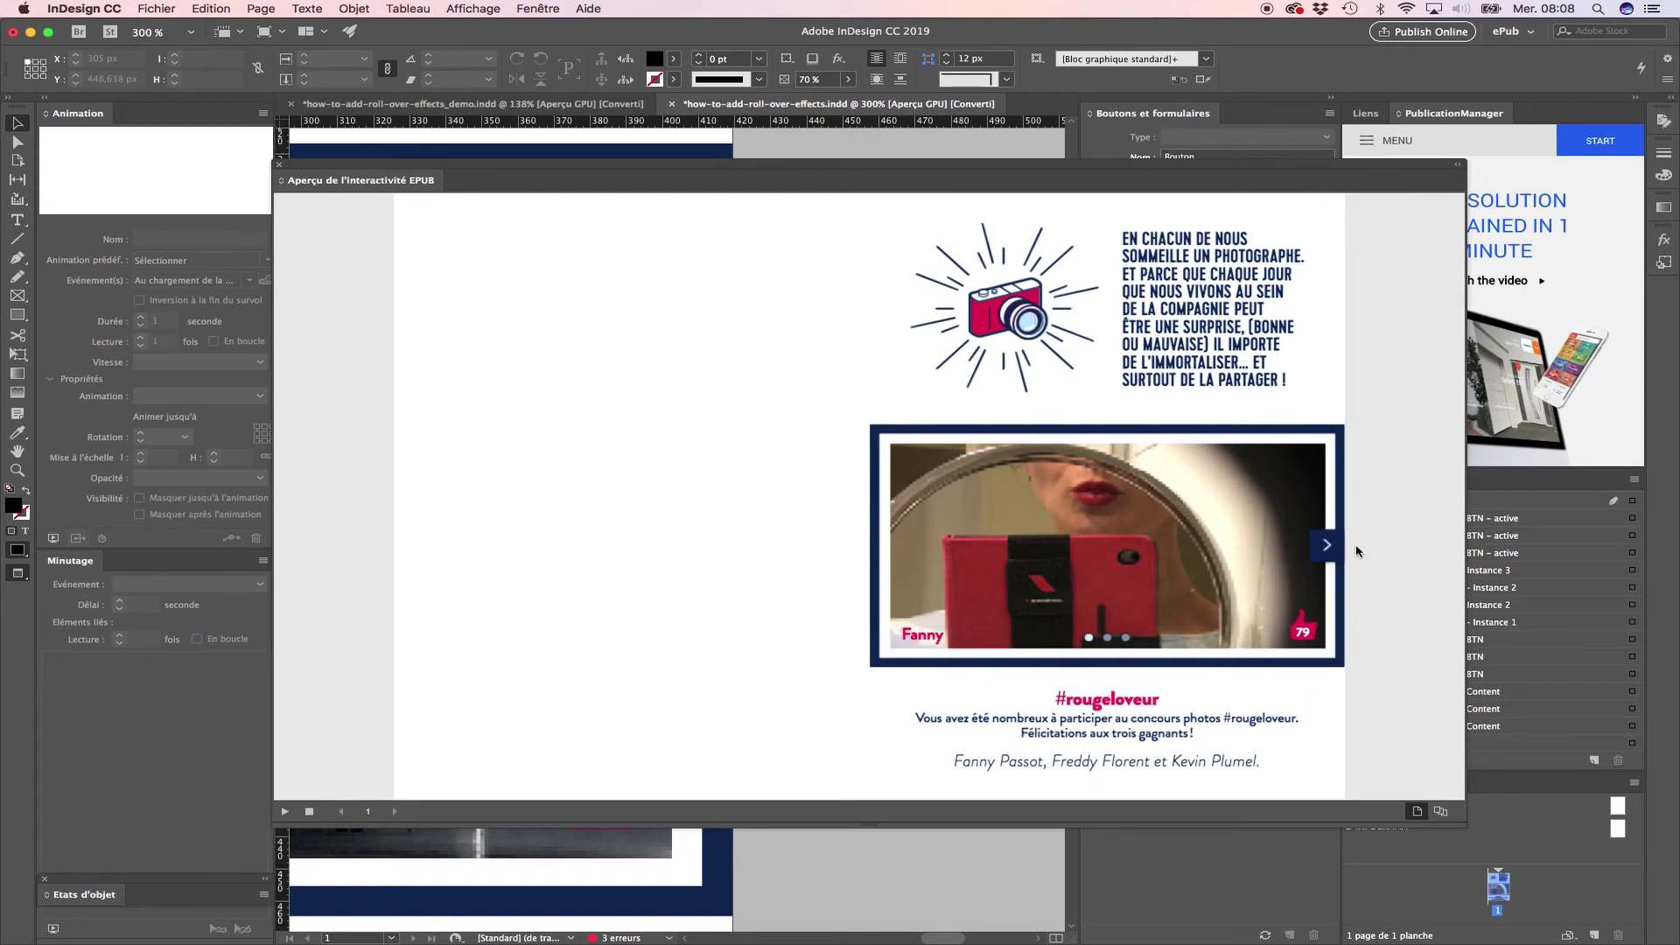
left_click(1327, 548)
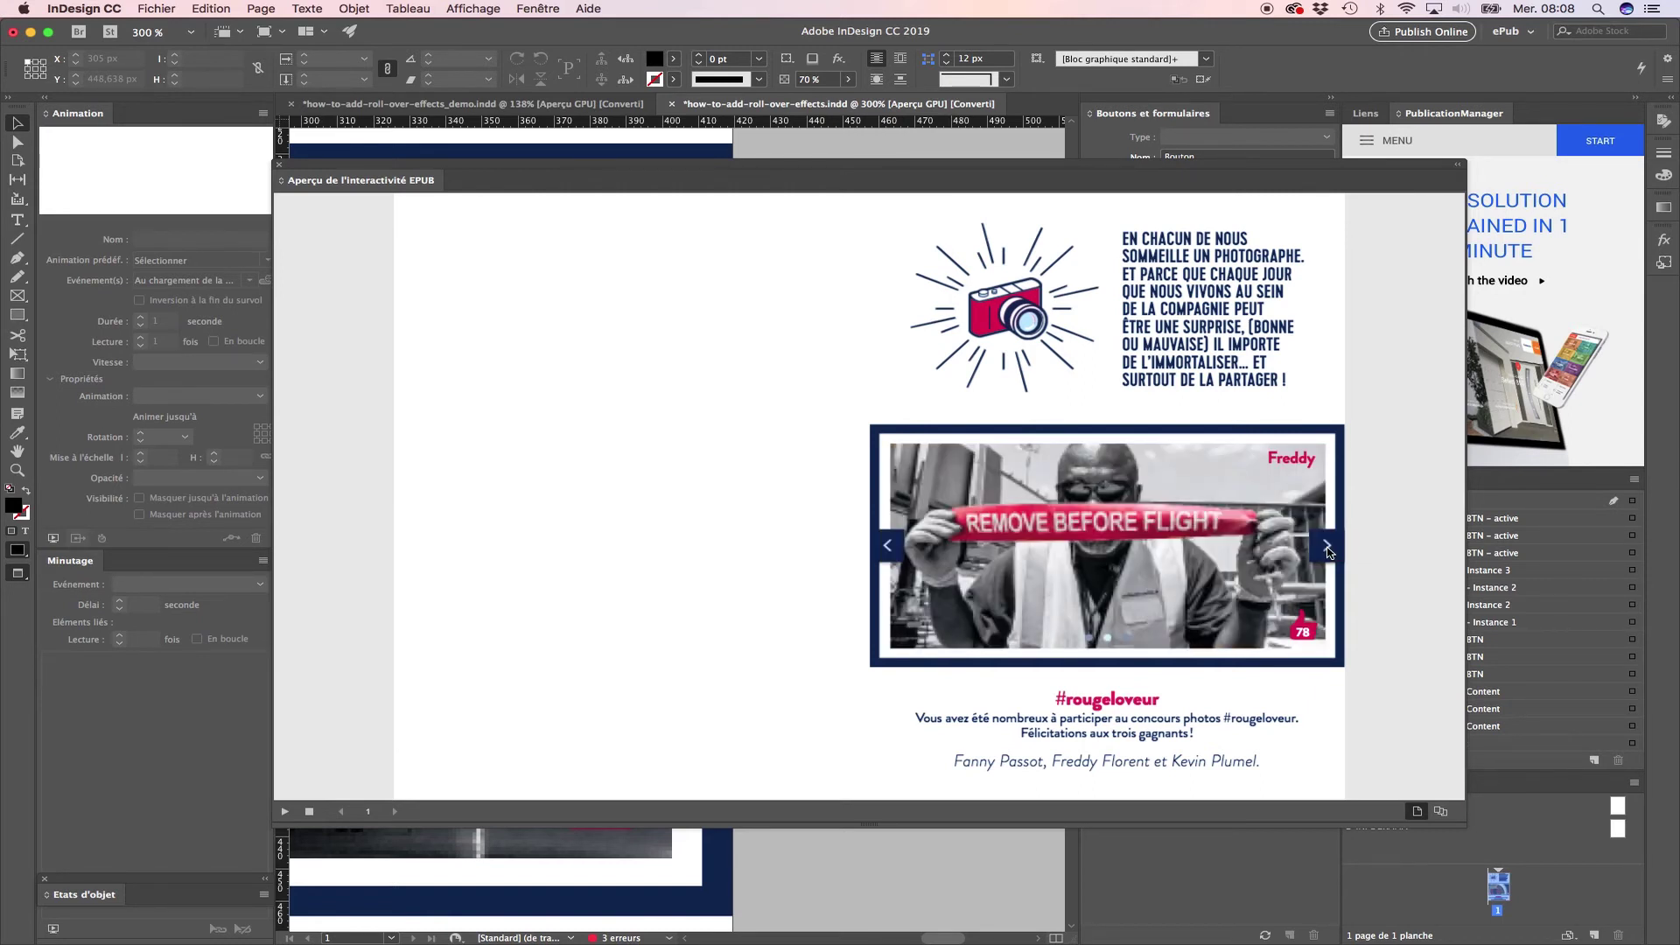
left_click(279, 167)
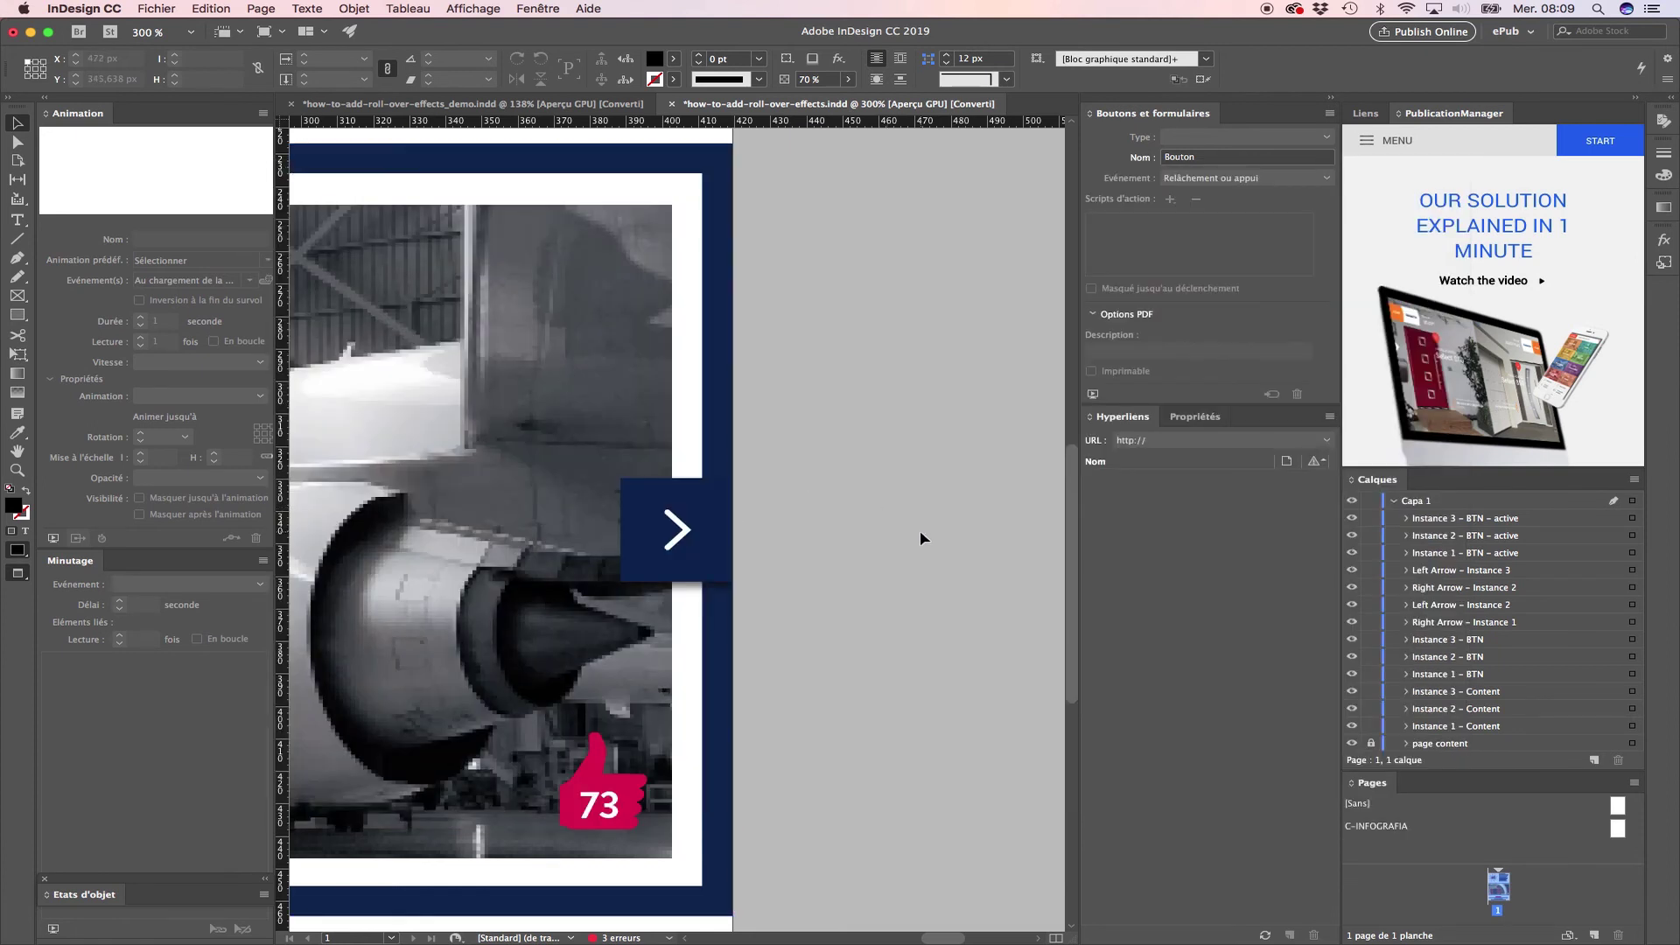